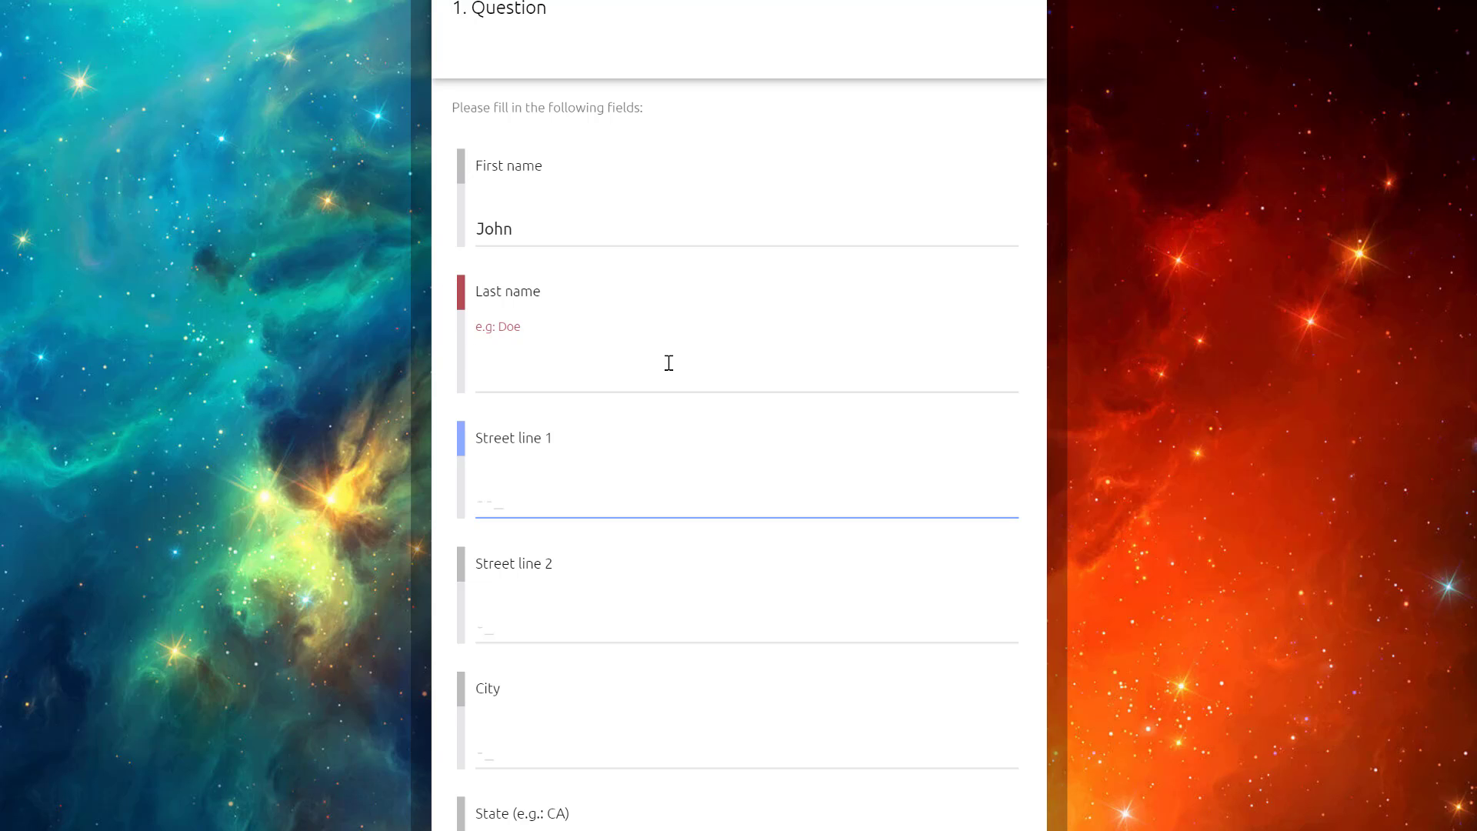
- Fill question 1 with the library's Standard US address form fields and delete the blank first field
scroll(669, 363, "down", 3)
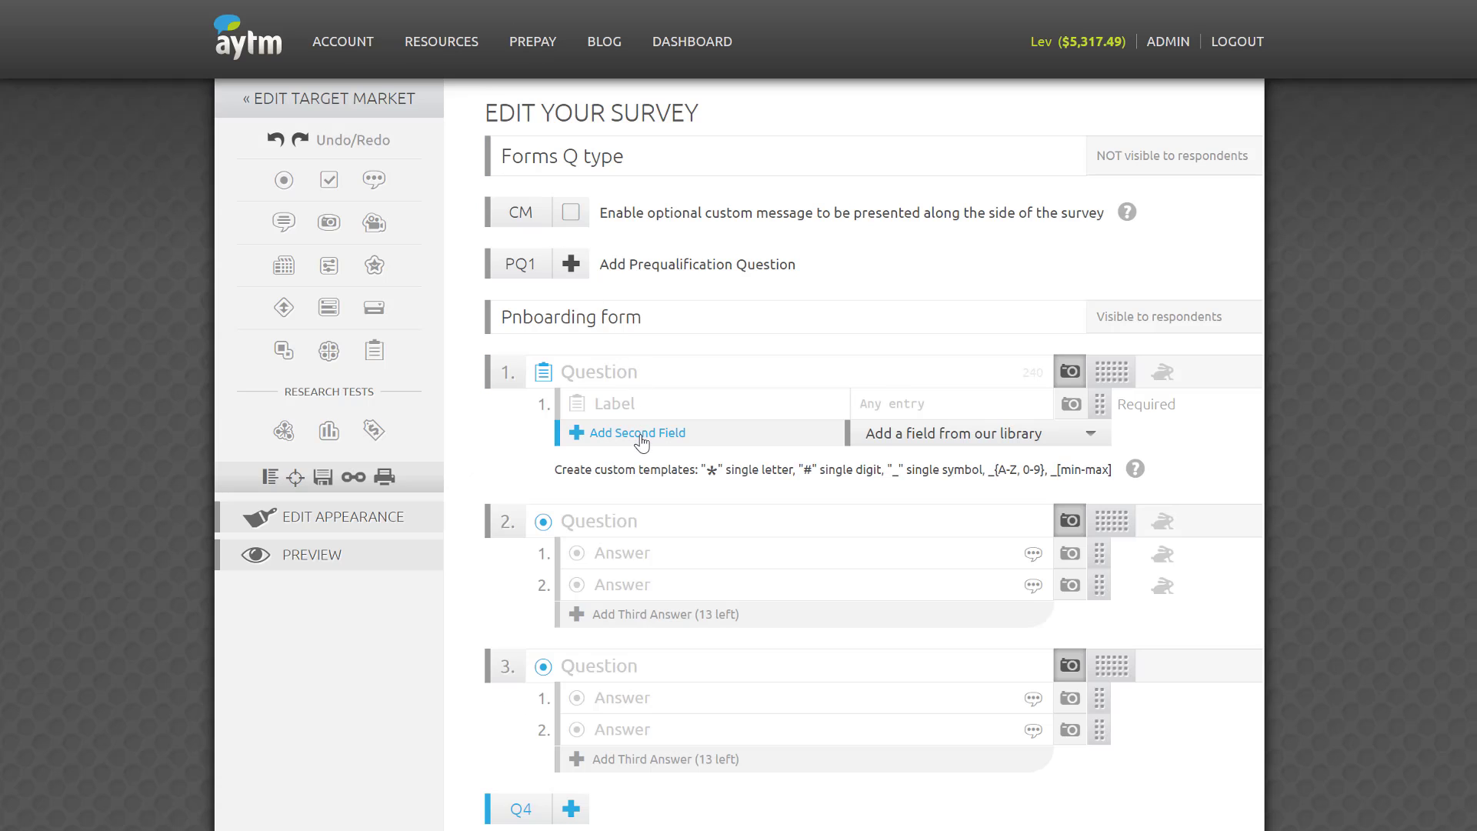
left_click(895, 437)
left_click(906, 464)
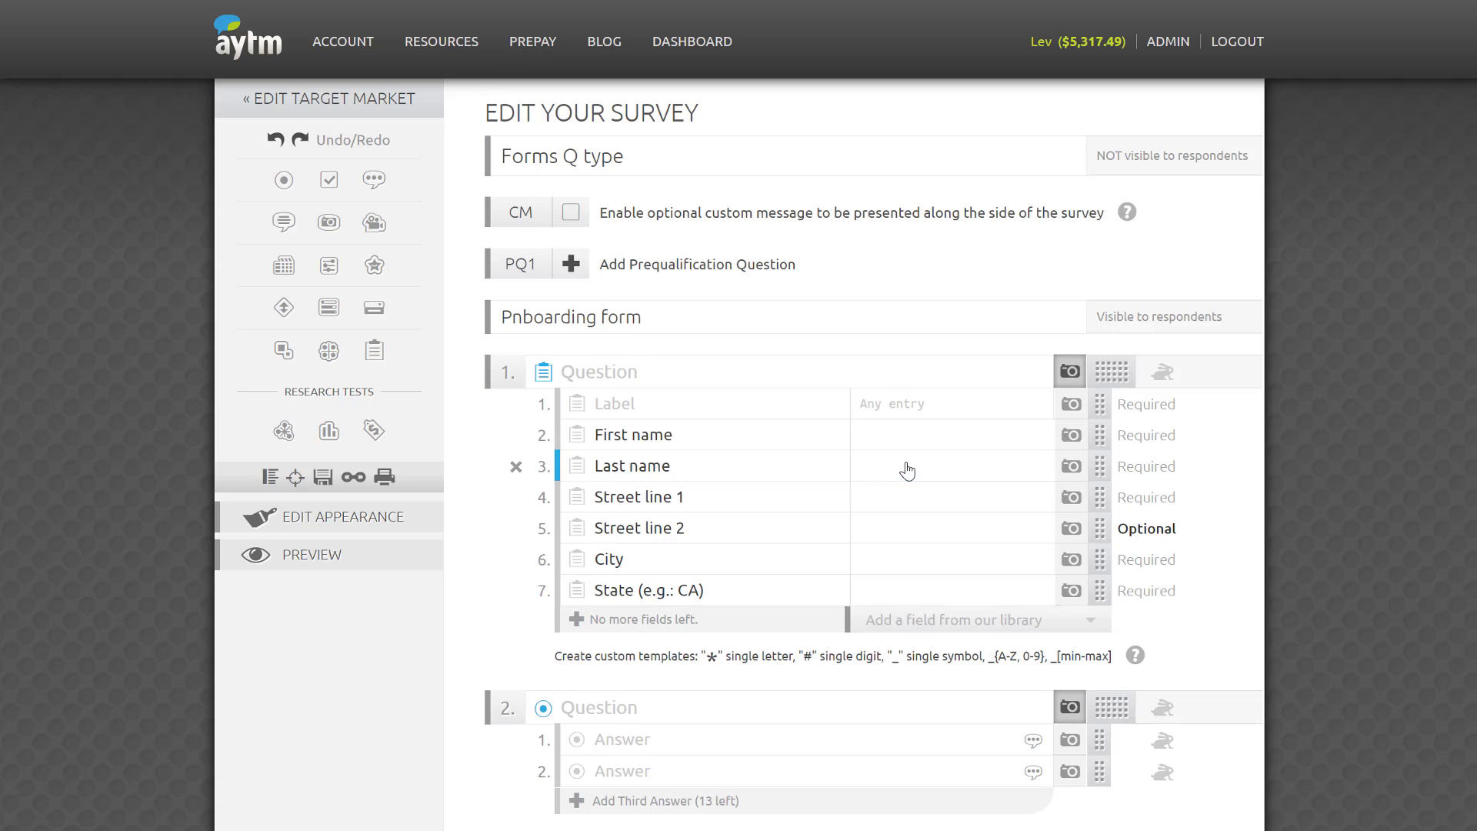
left_click(670, 433)
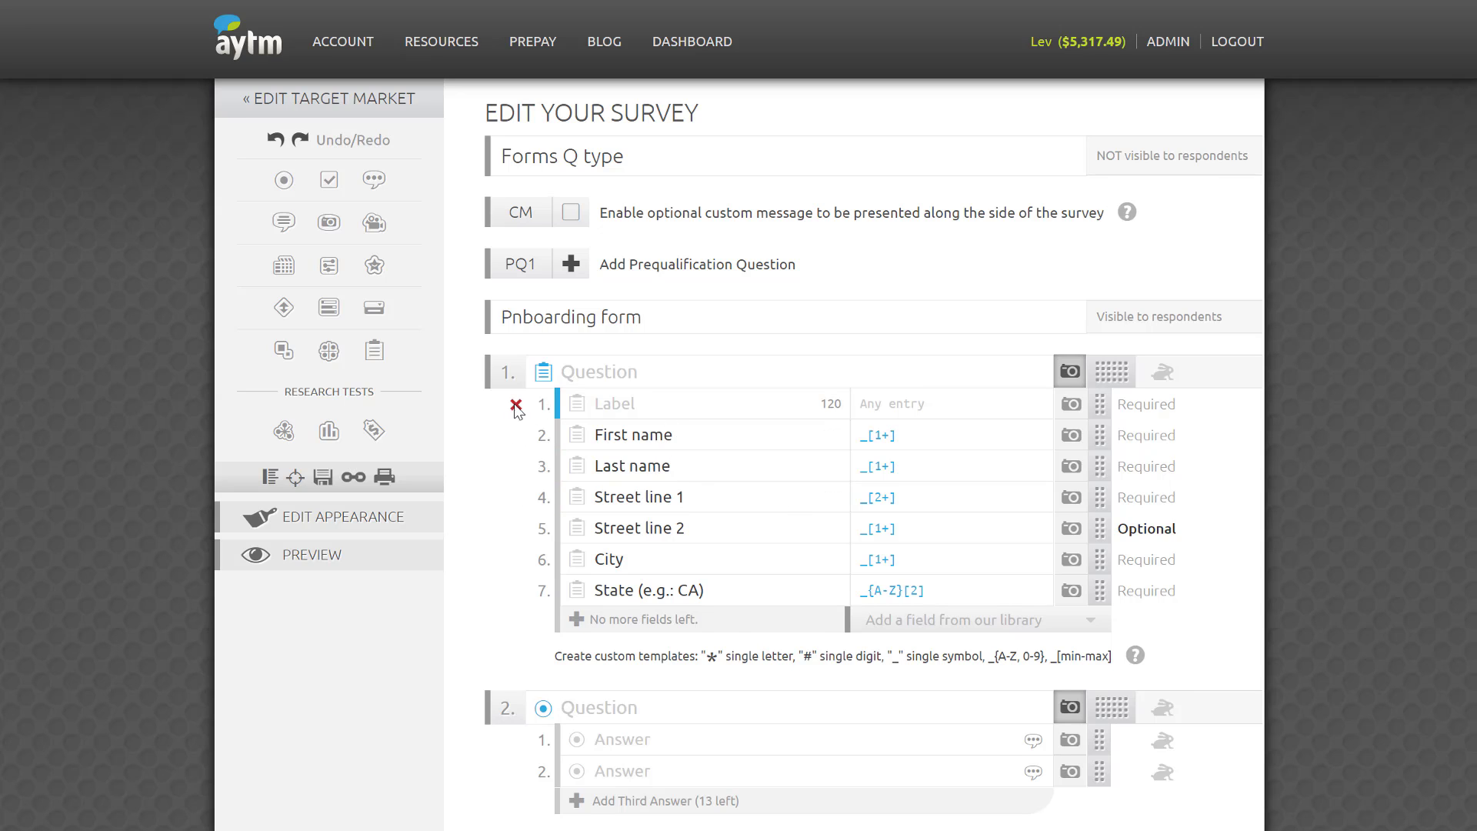
left_click(515, 406)
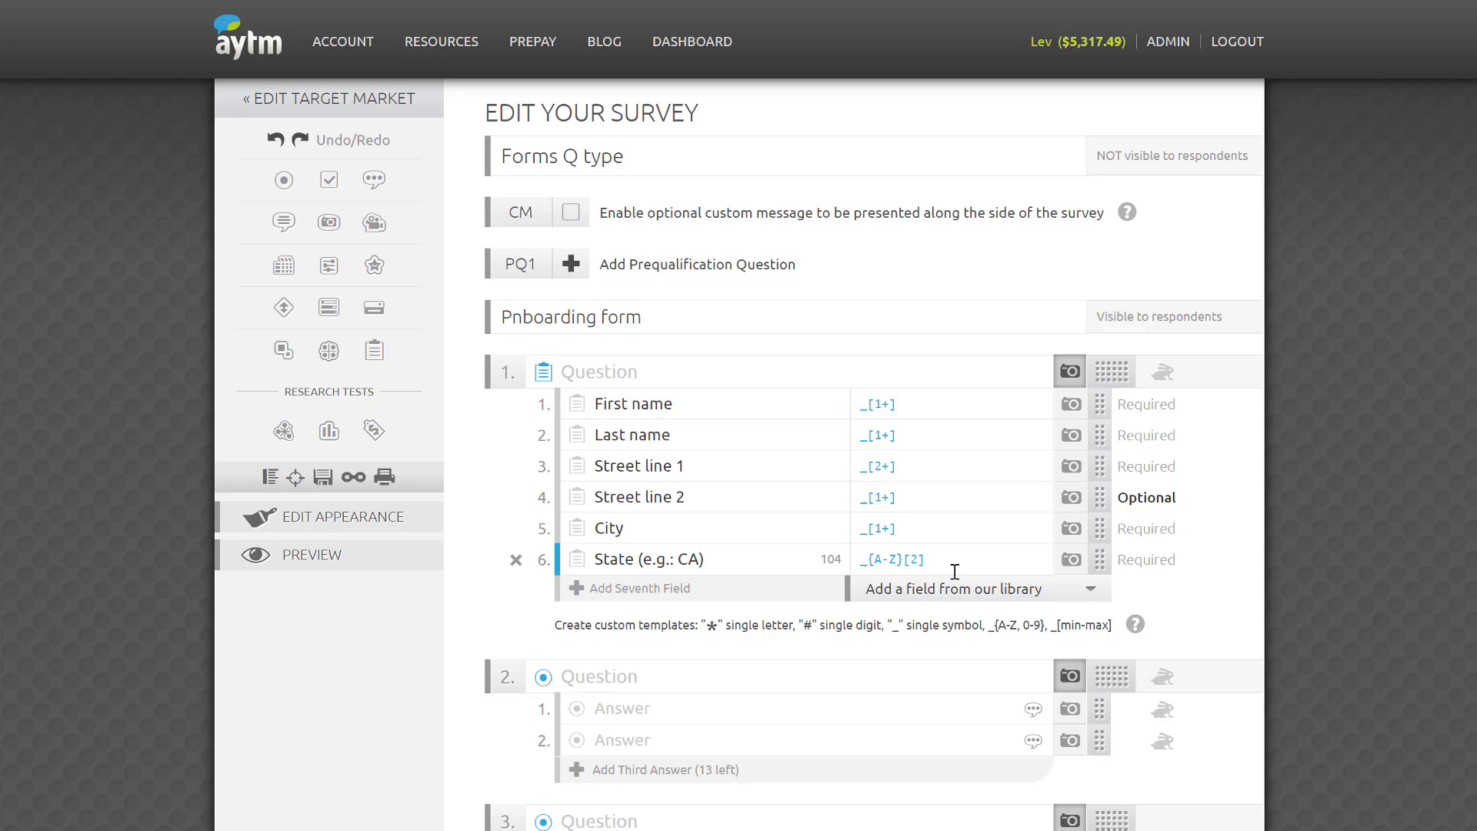
left_click(787, 589)
left_click(880, 591)
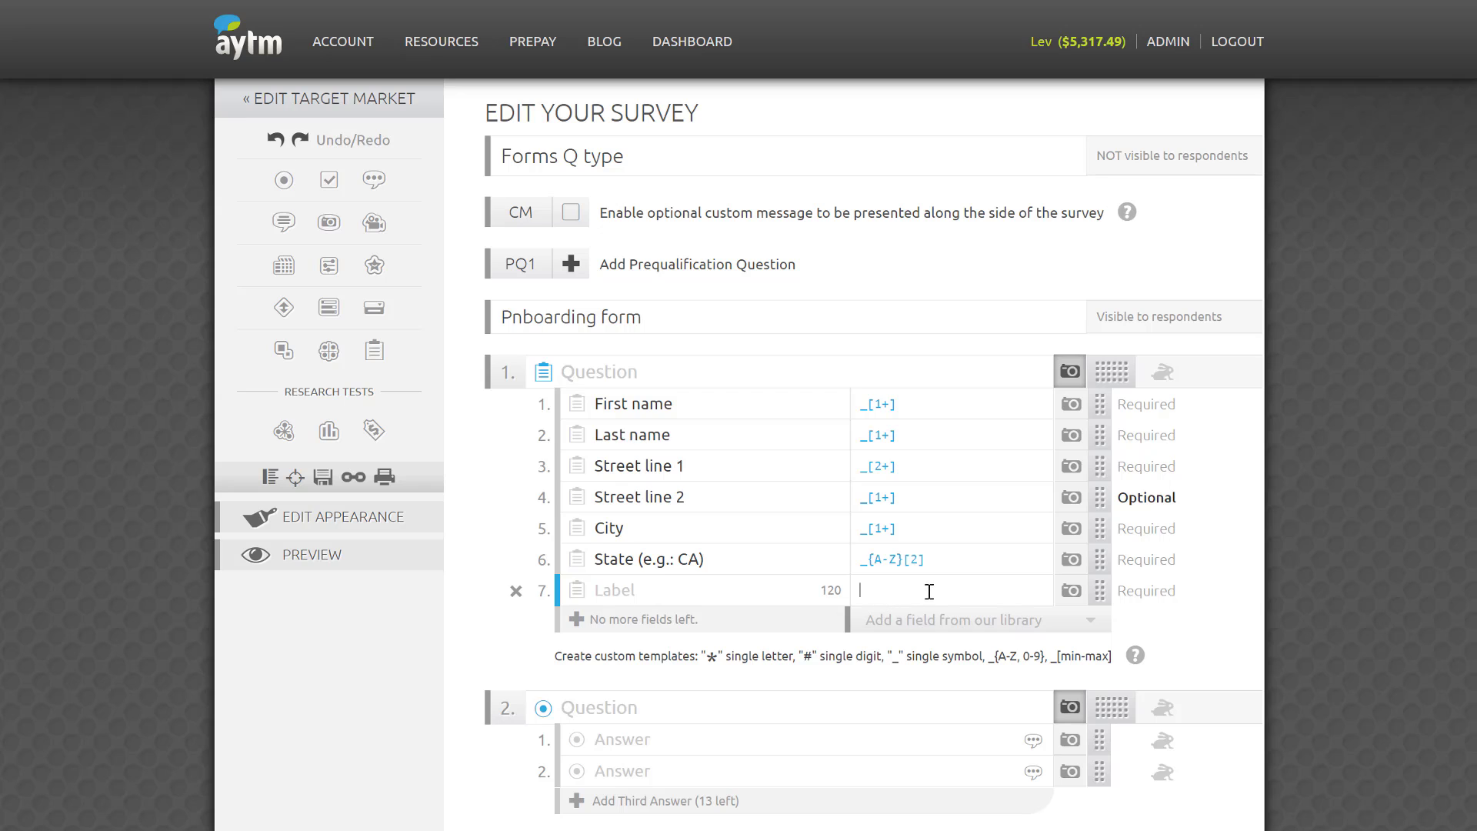
left_click(516, 591)
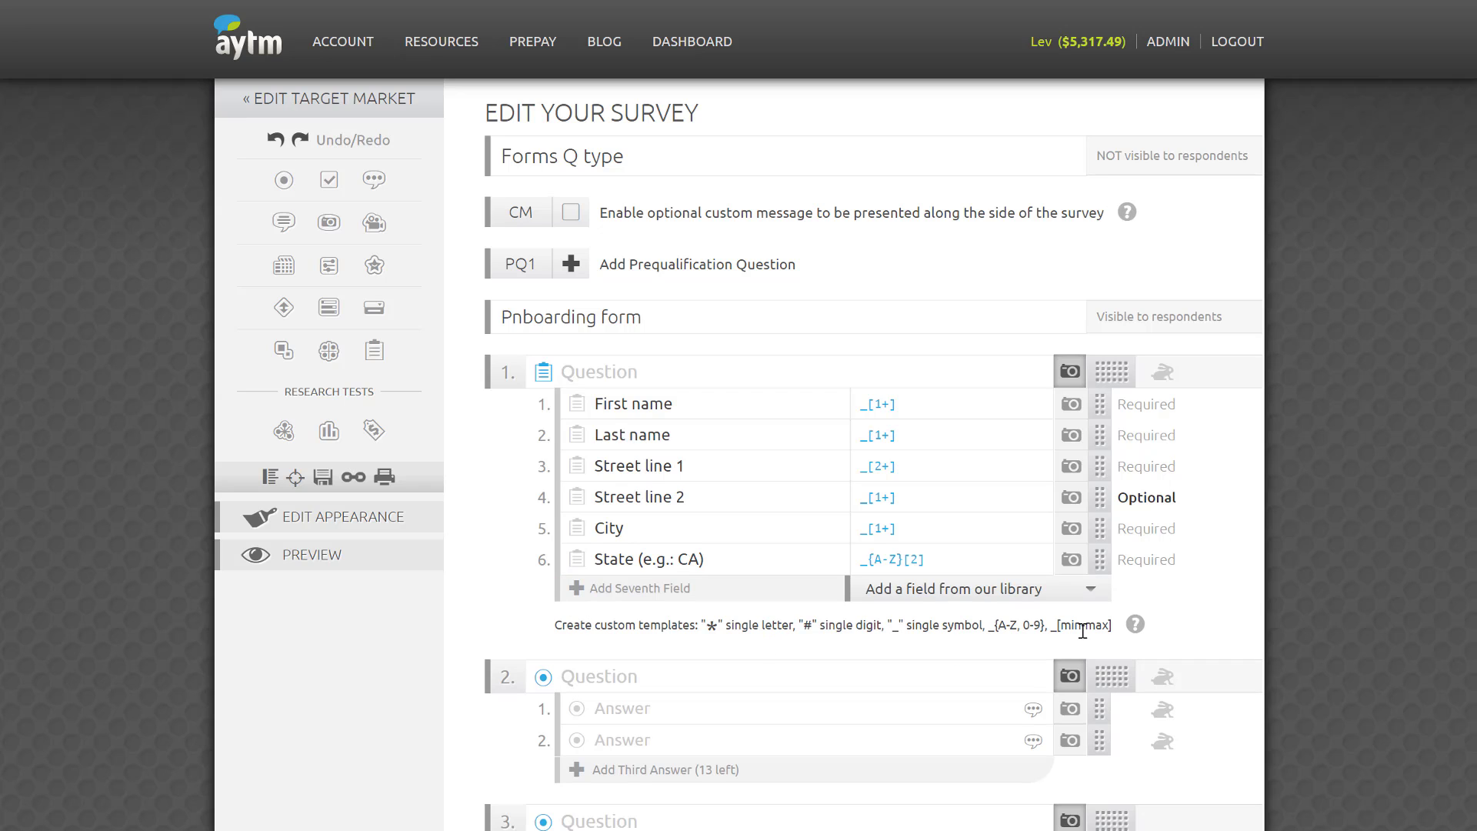
left_click(1161, 565)
left_click(1162, 566)
- Add the library's Email field to question 1 and insert a new form question below it as question 2
left_click(1052, 589)
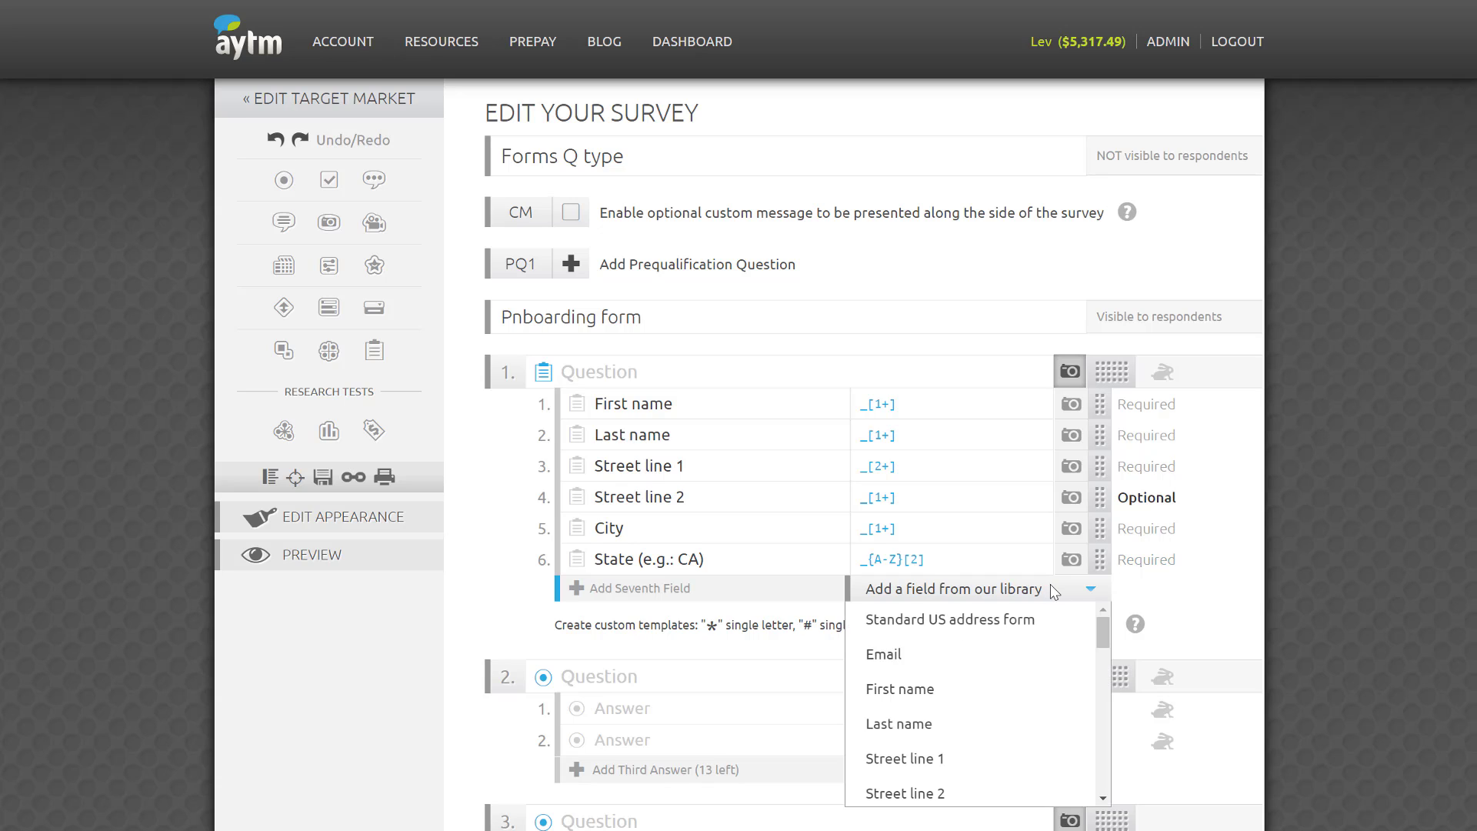
scroll(1108, 641, "down", 1)
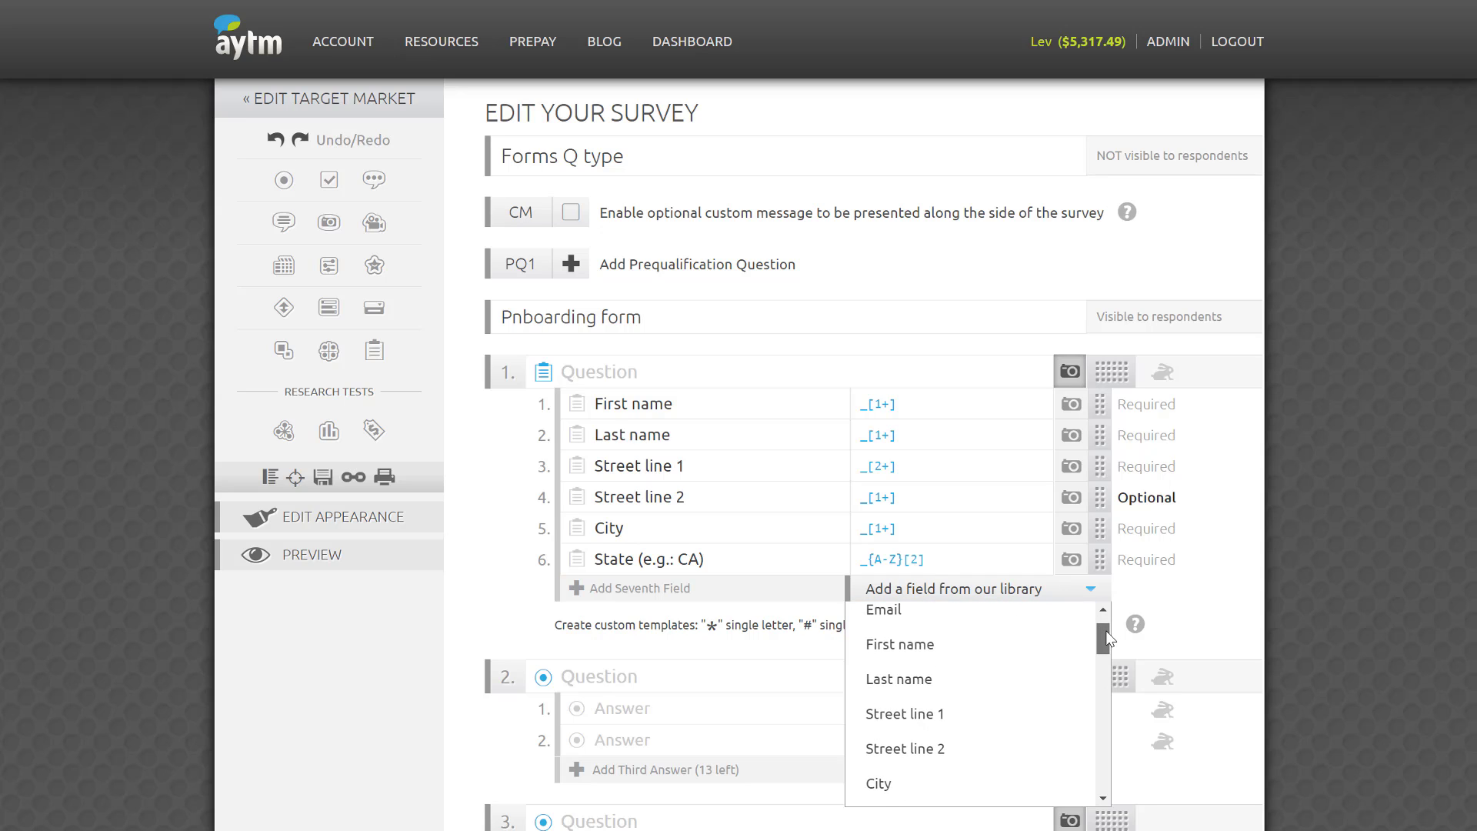
left_click_drag(1106, 634, 1109, 623)
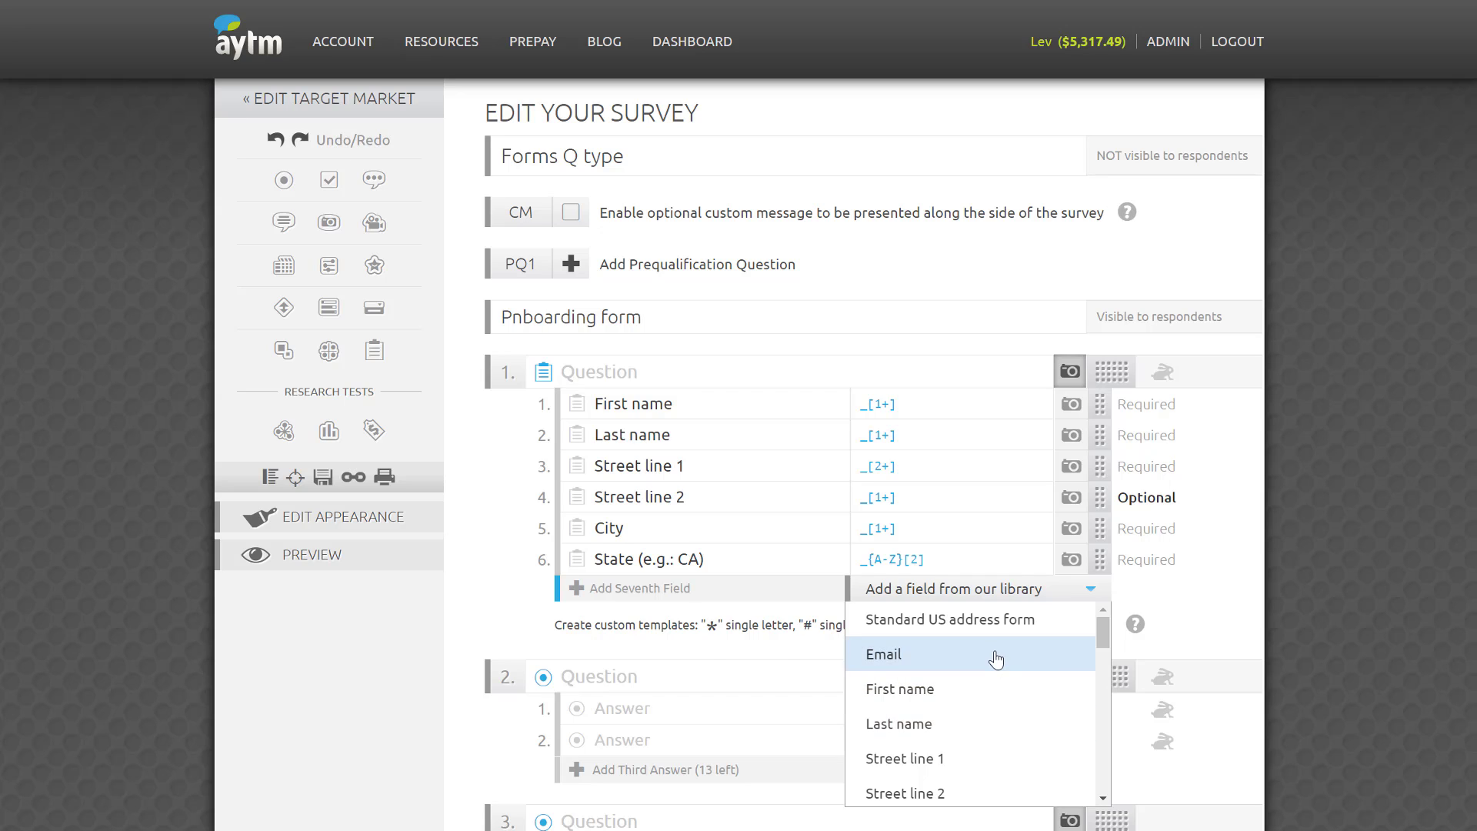
left_click(998, 655)
left_click_drag(921, 590, 859, 590)
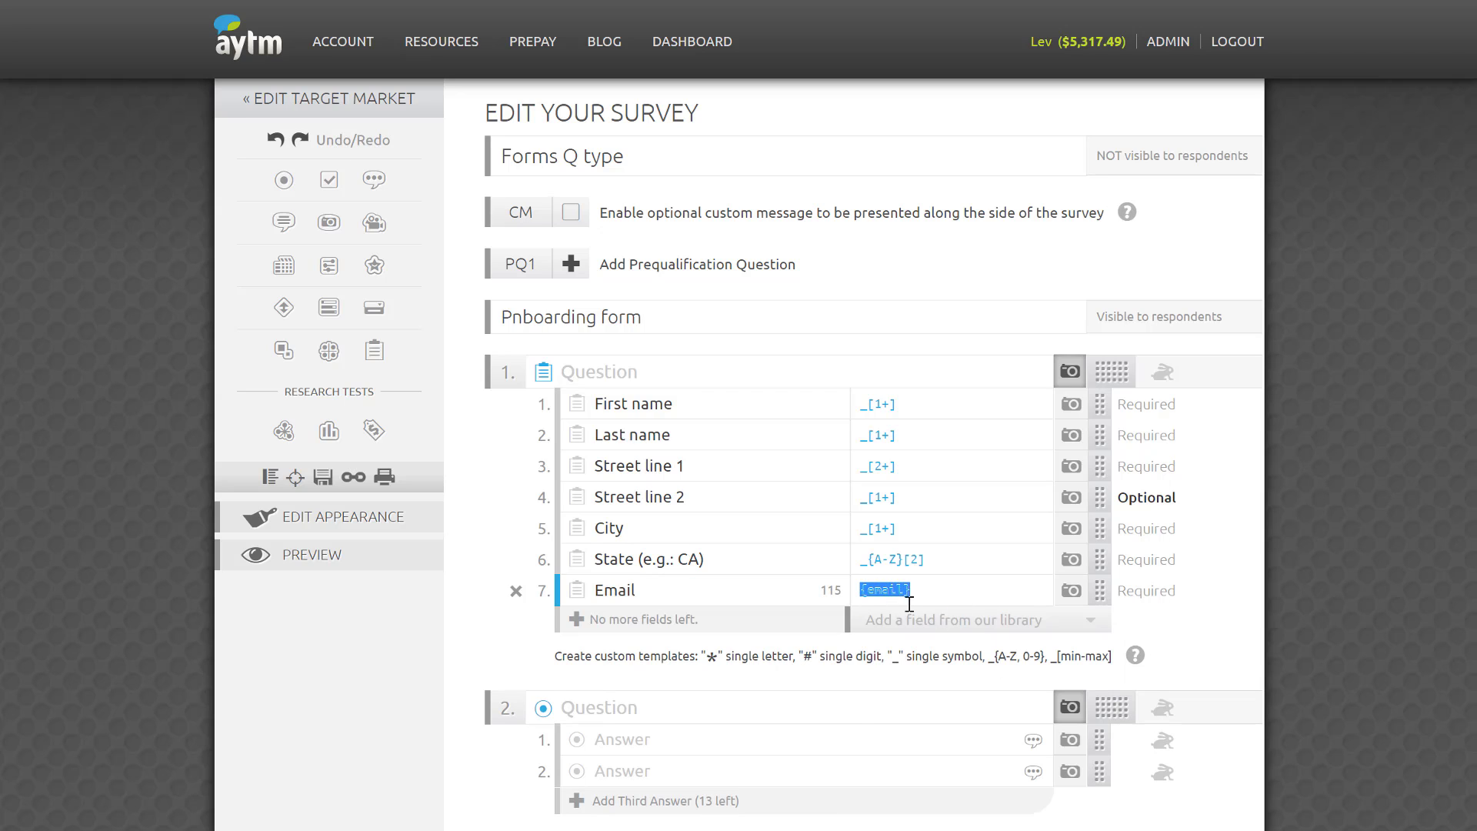
left_click(954, 593)
left_click_drag(374, 350, 521, 730)
- Test the three-digit template in the preview of question 2 by entering 123 in its first field
scroll(765, 683, "down", 5)
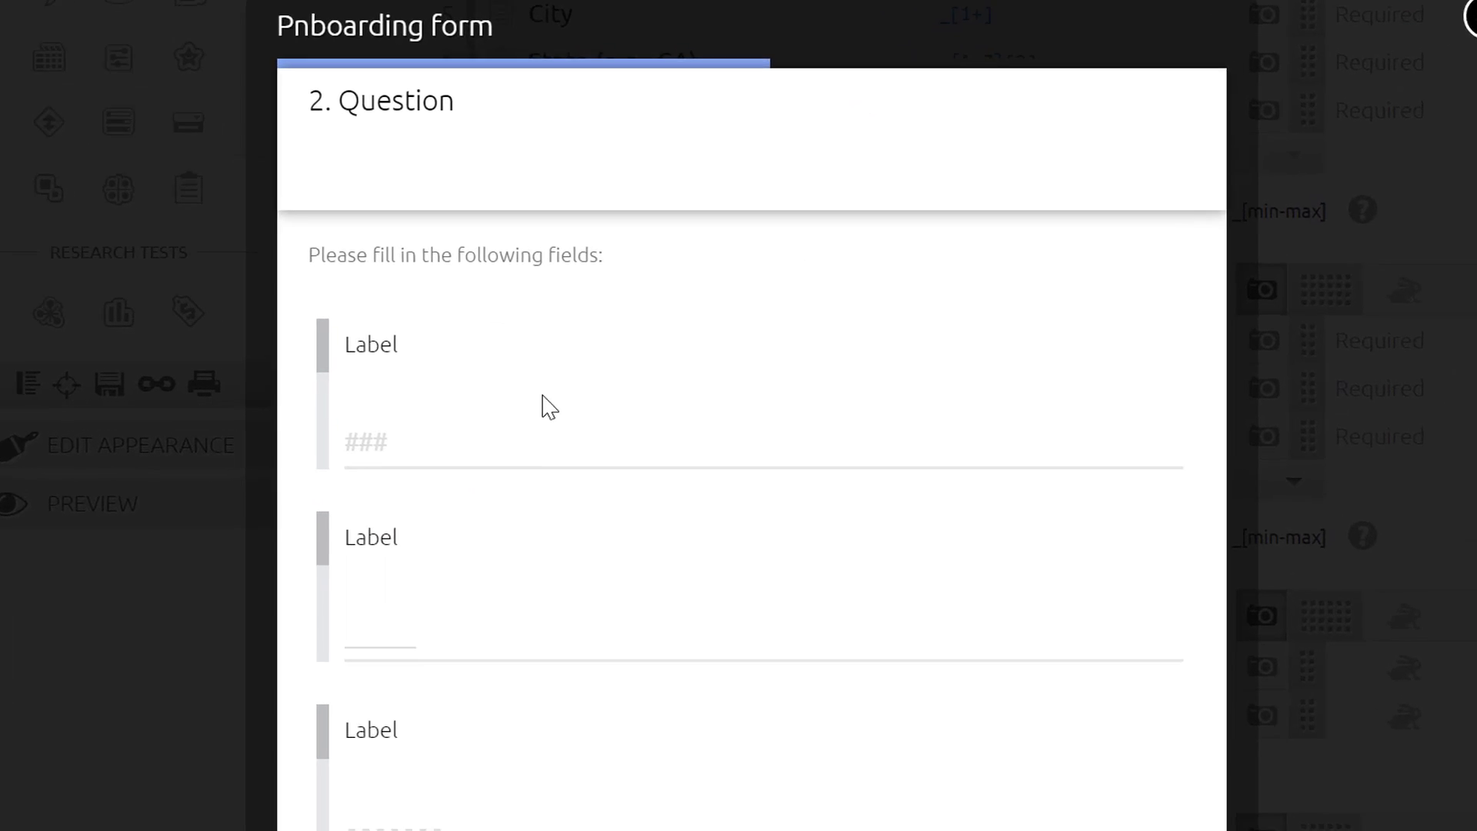
left_click(569, 438)
type("123")
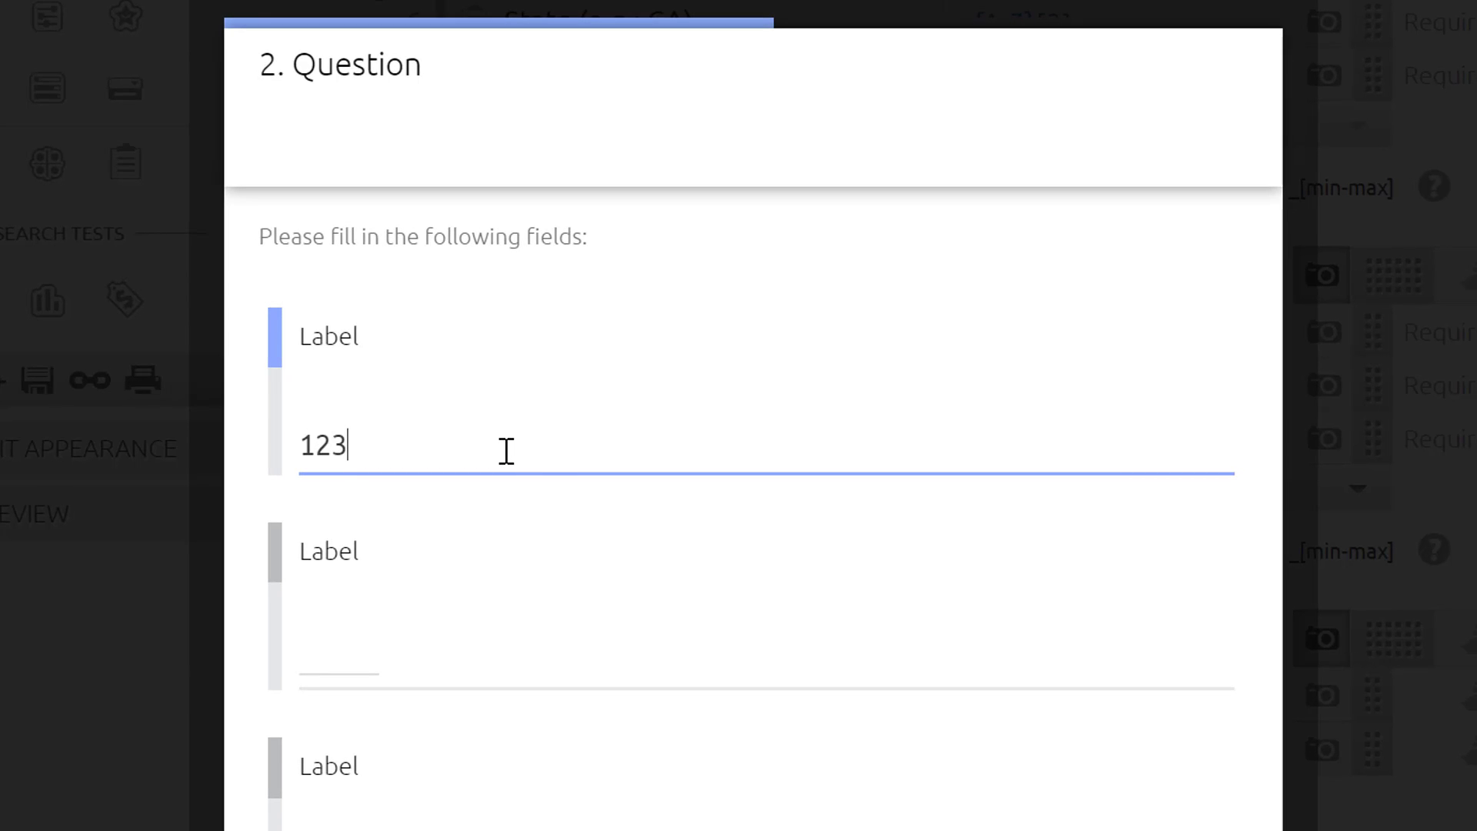
left_click(468, 677)
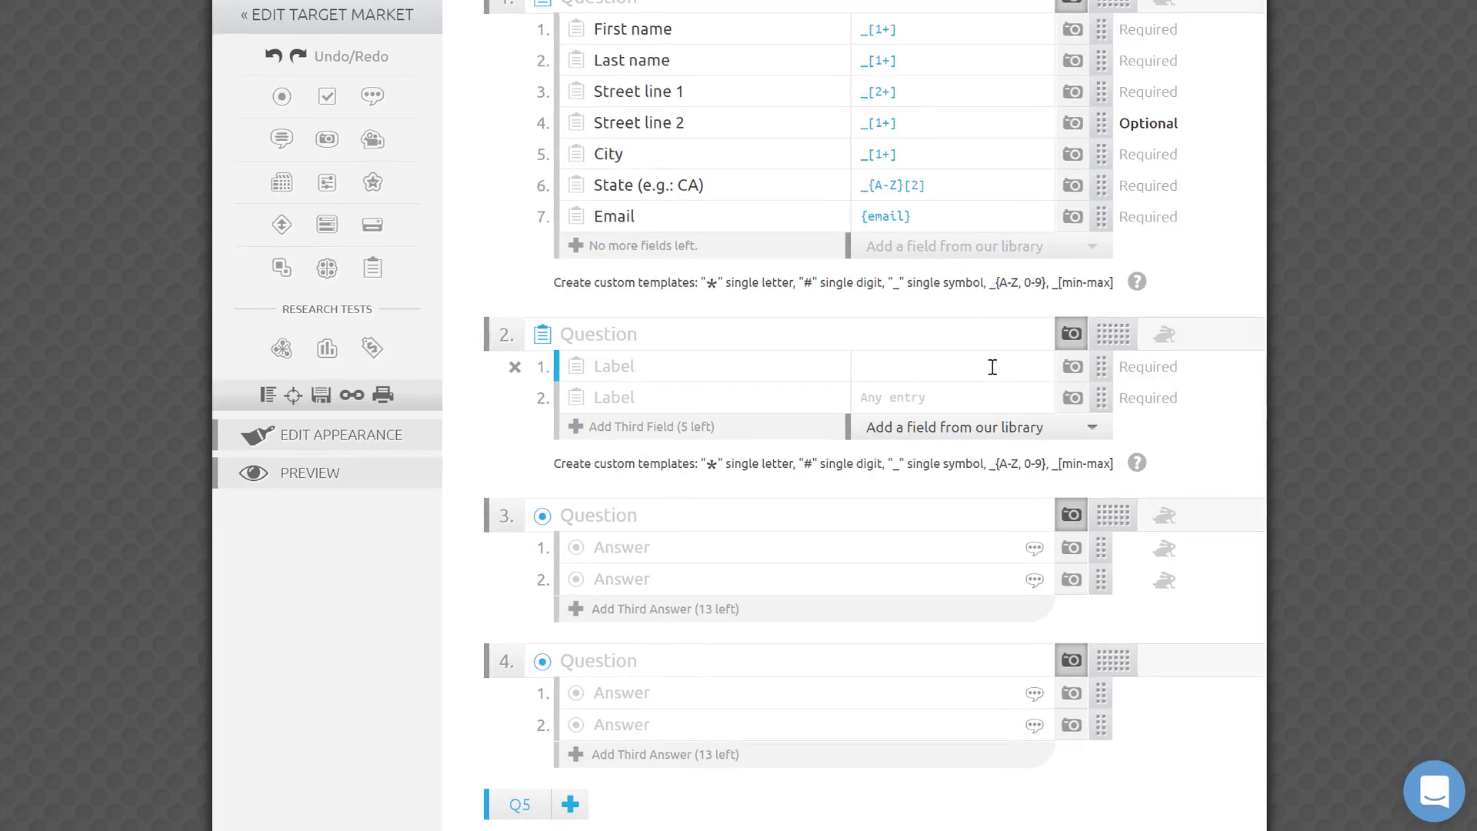
- Set question 2's first two templates to ### and *****, and add a third field with the template _______
type("###")
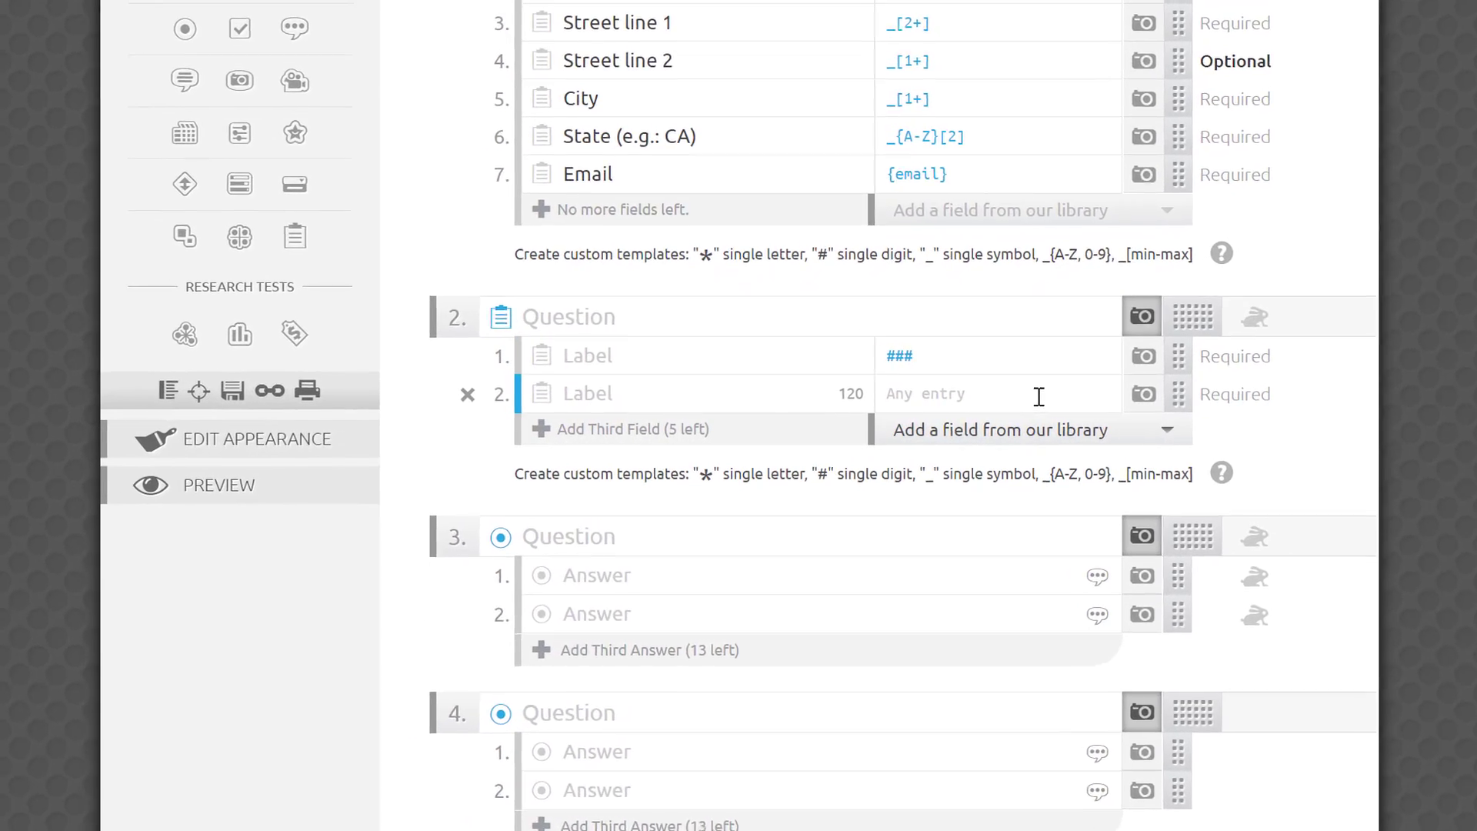
left_click(1059, 395)
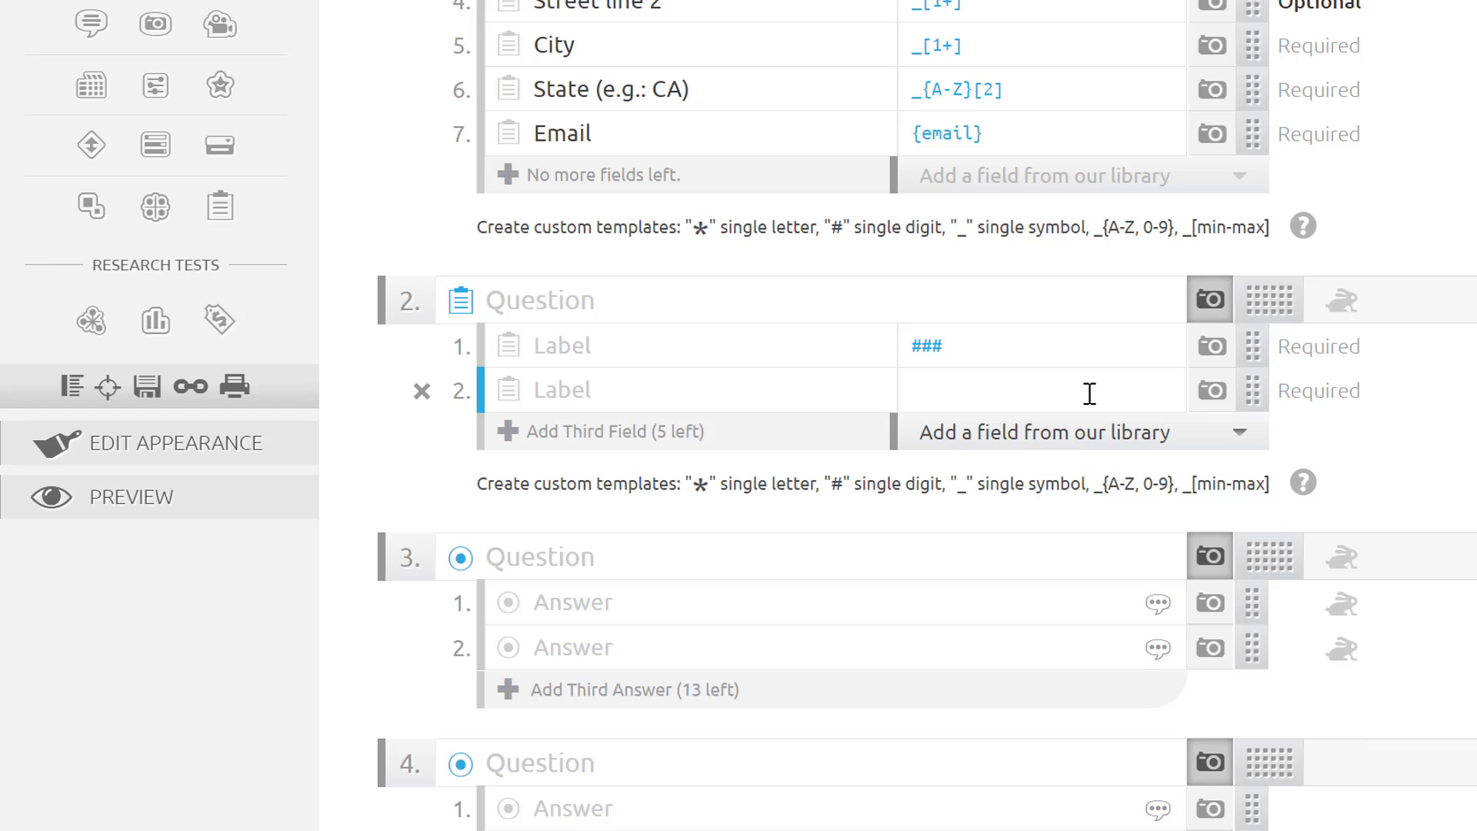
type("*****")
left_click(801, 433)
left_click(987, 439)
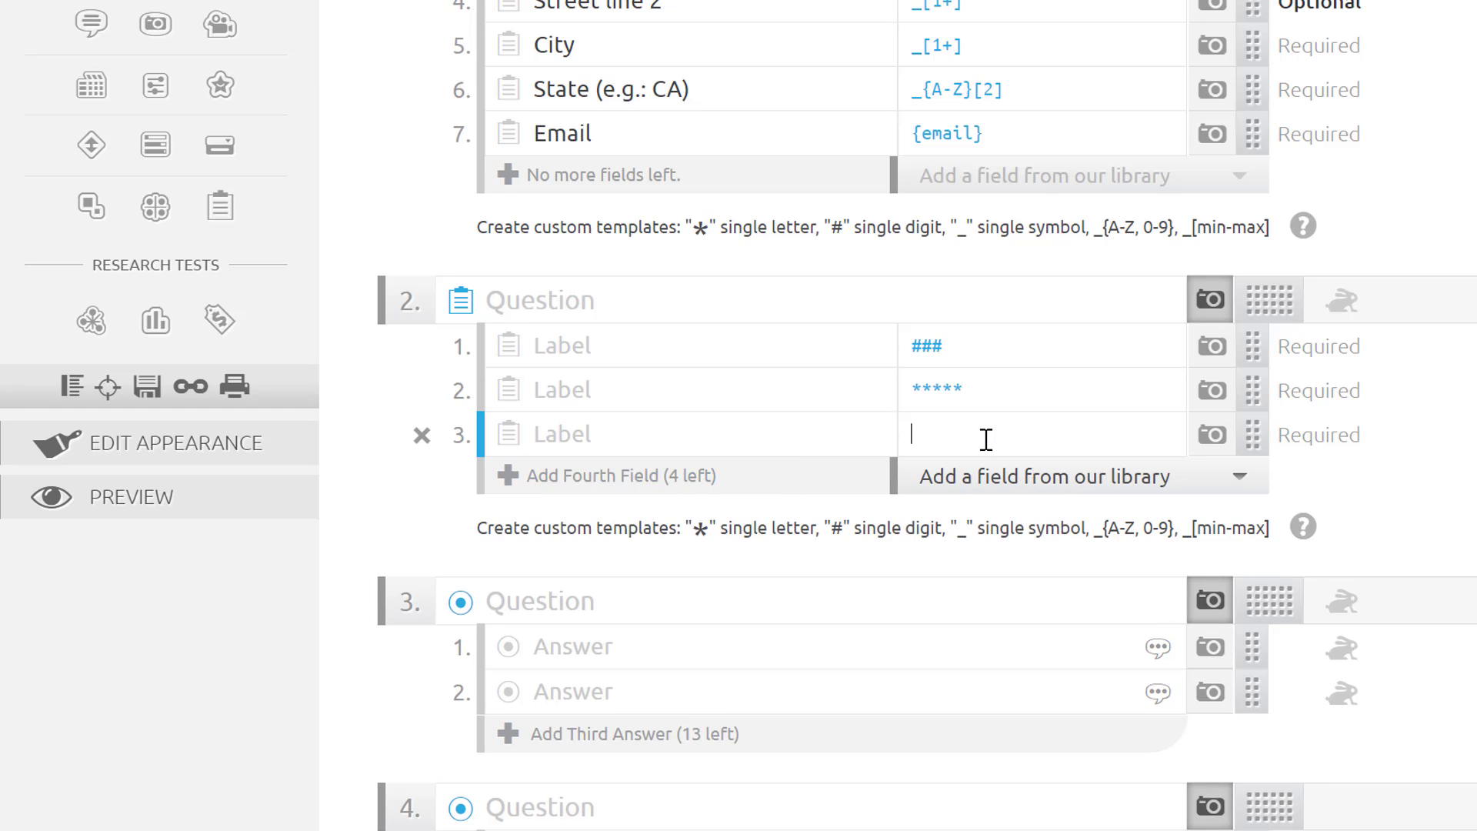
type("_______")
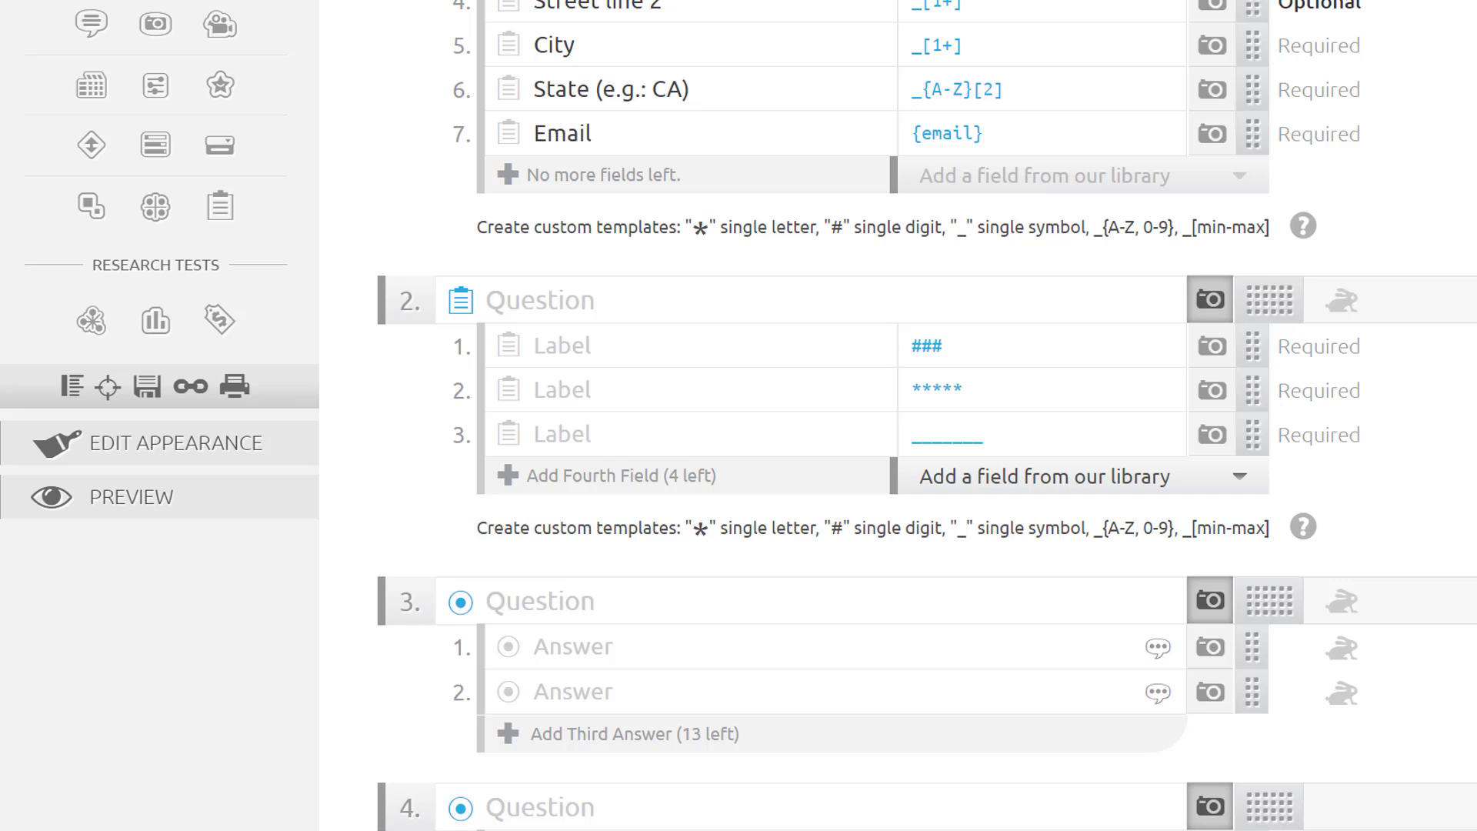
- Preview the survey and fill question 2's three fields with 123, ABCDE and Any45ty
left_click(115, 504)
left_click(604, 435)
type("123")
left_click(582, 568)
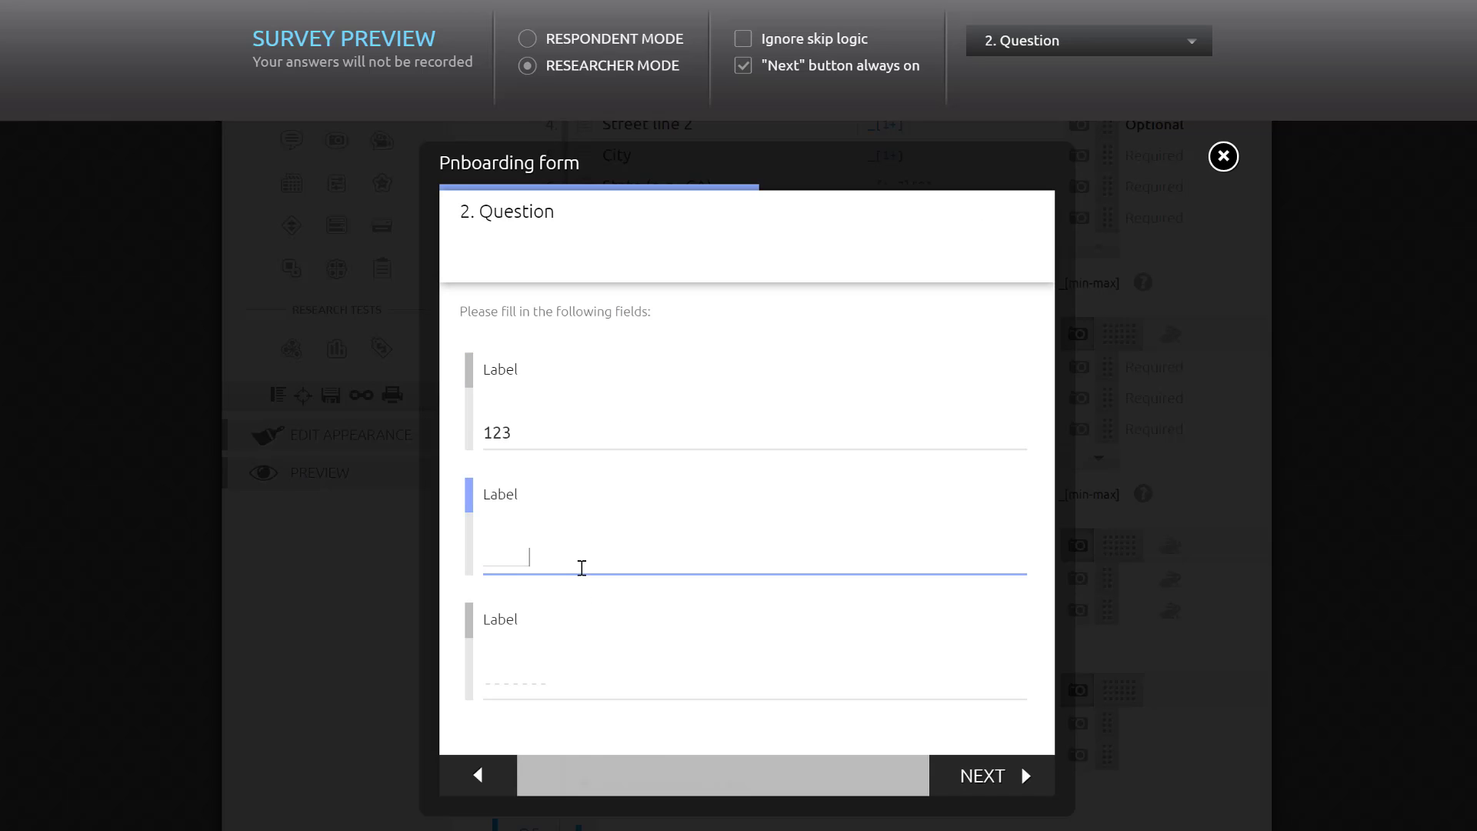
type("ABCDE")
left_click(510, 686)
type("Any45ty")
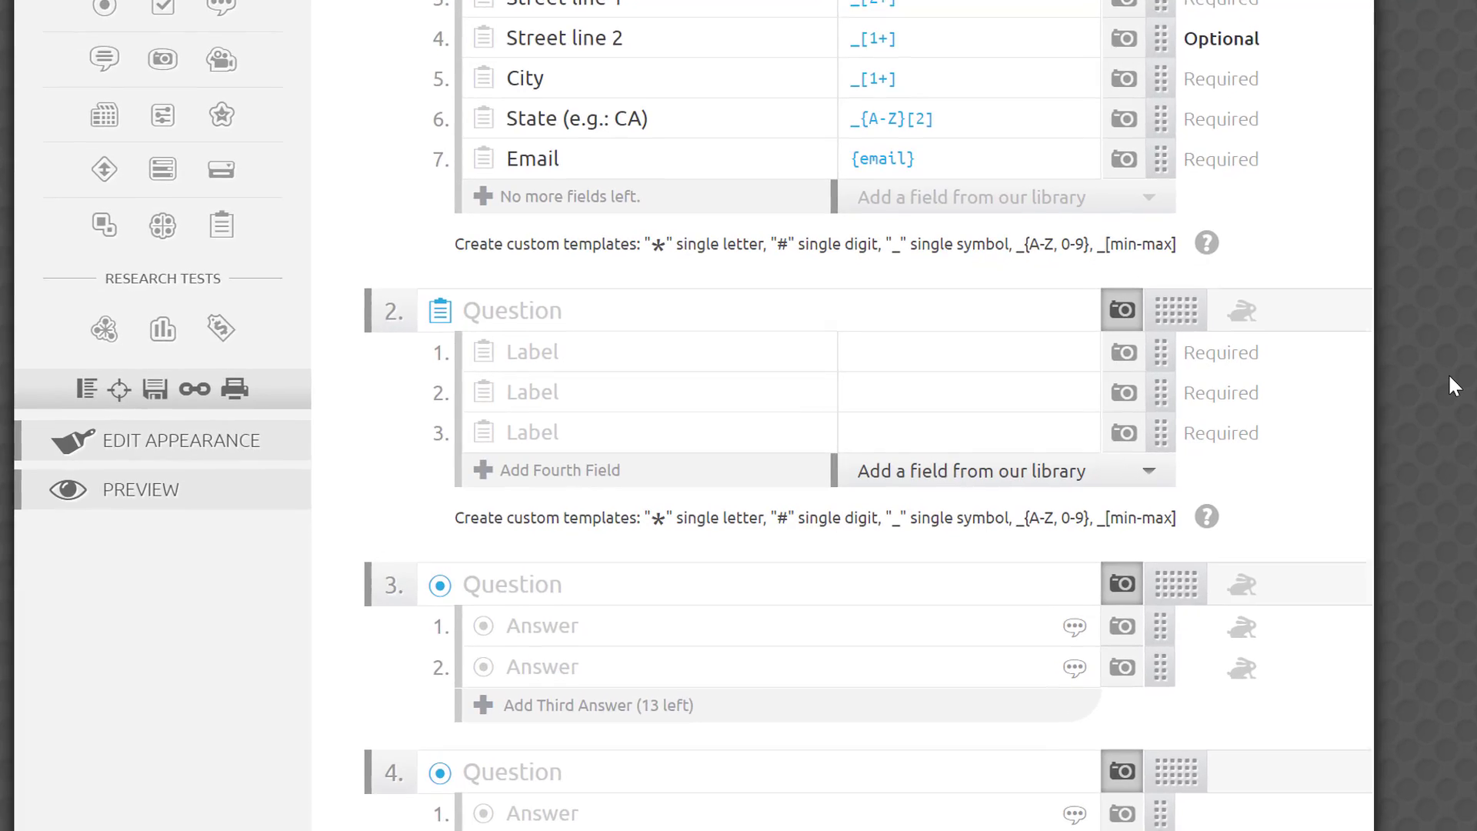
- Set the templates of question 2's first two fields to _{1-100} and _{1,3,5}
type("_{}")
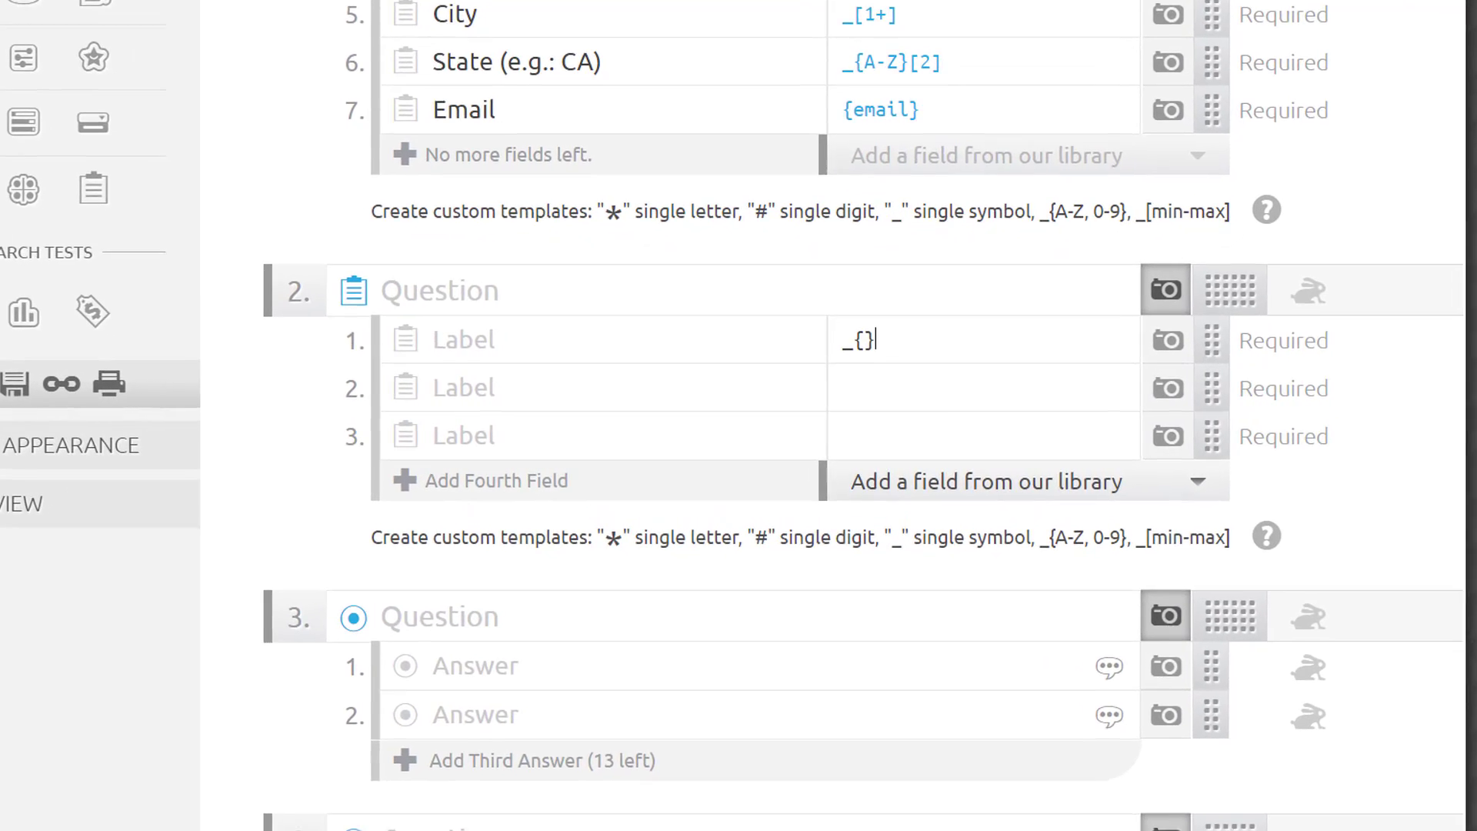
key("Left")
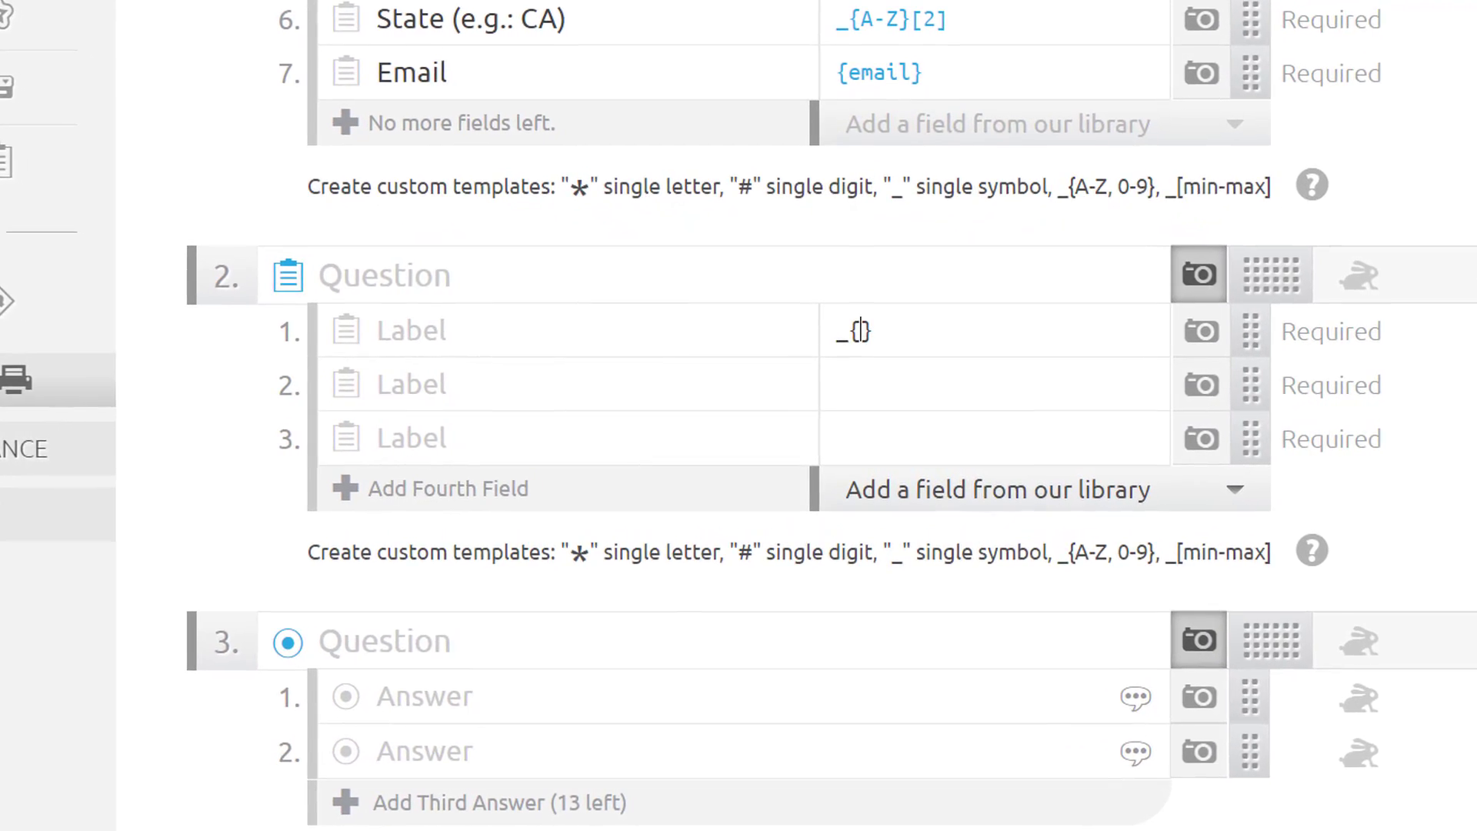
type("1-100")
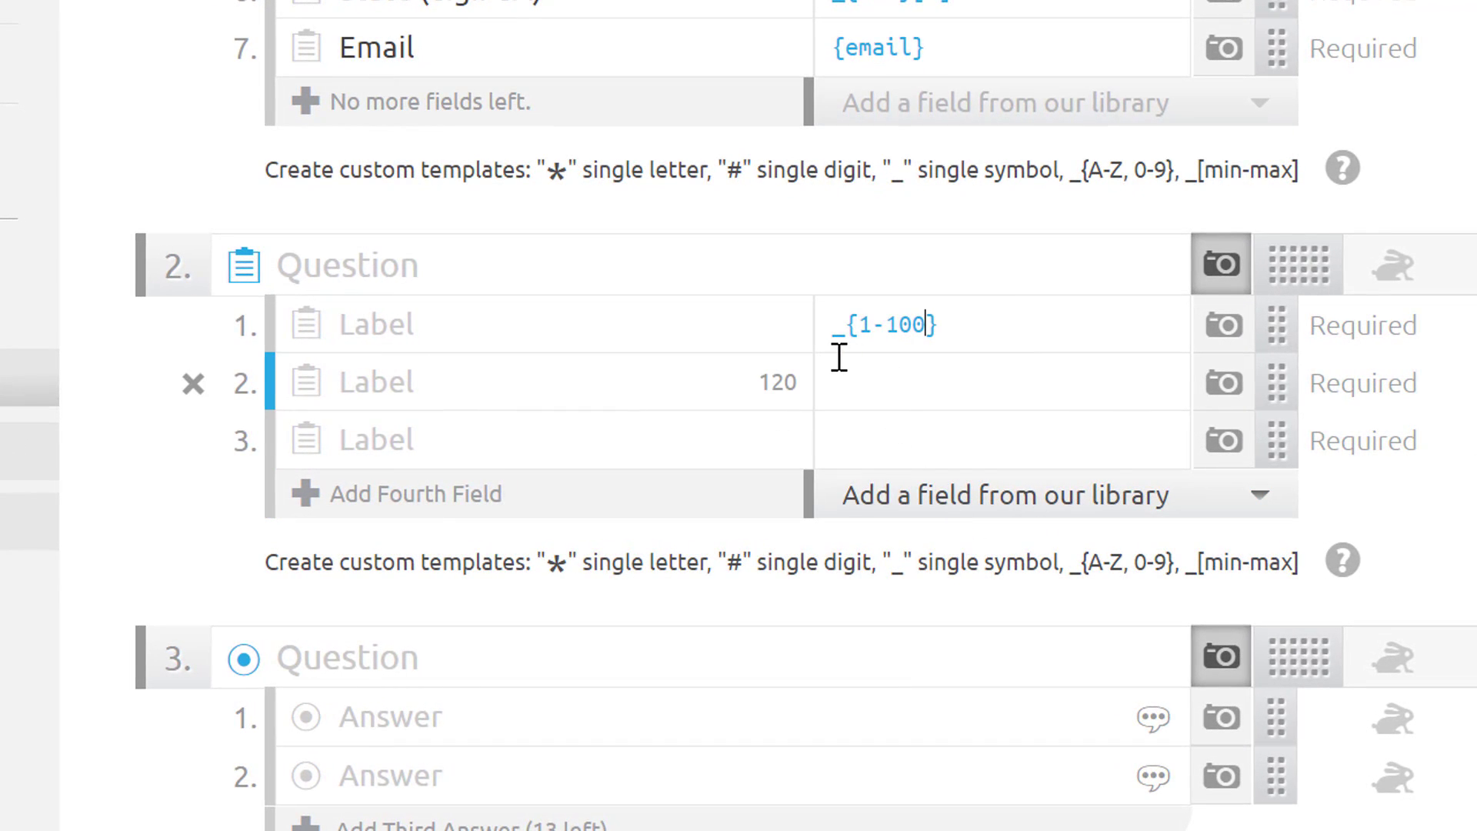
key("Down")
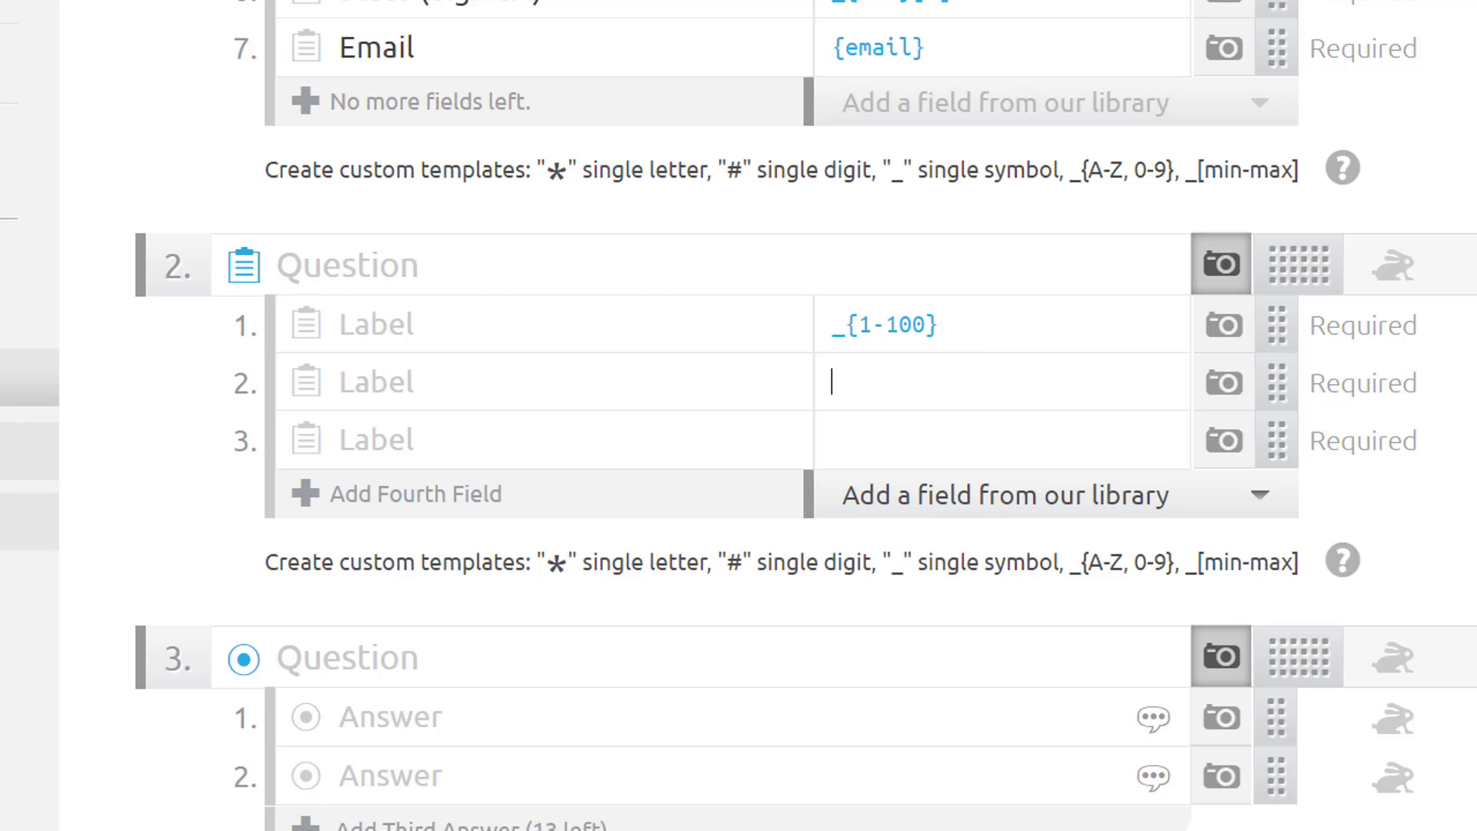
type("_")
type("{1}")
key("Left")
type("1,3,5")
- Set the template of question 2's third field to _{A-C}
left_click(1085, 455)
type("_{}")
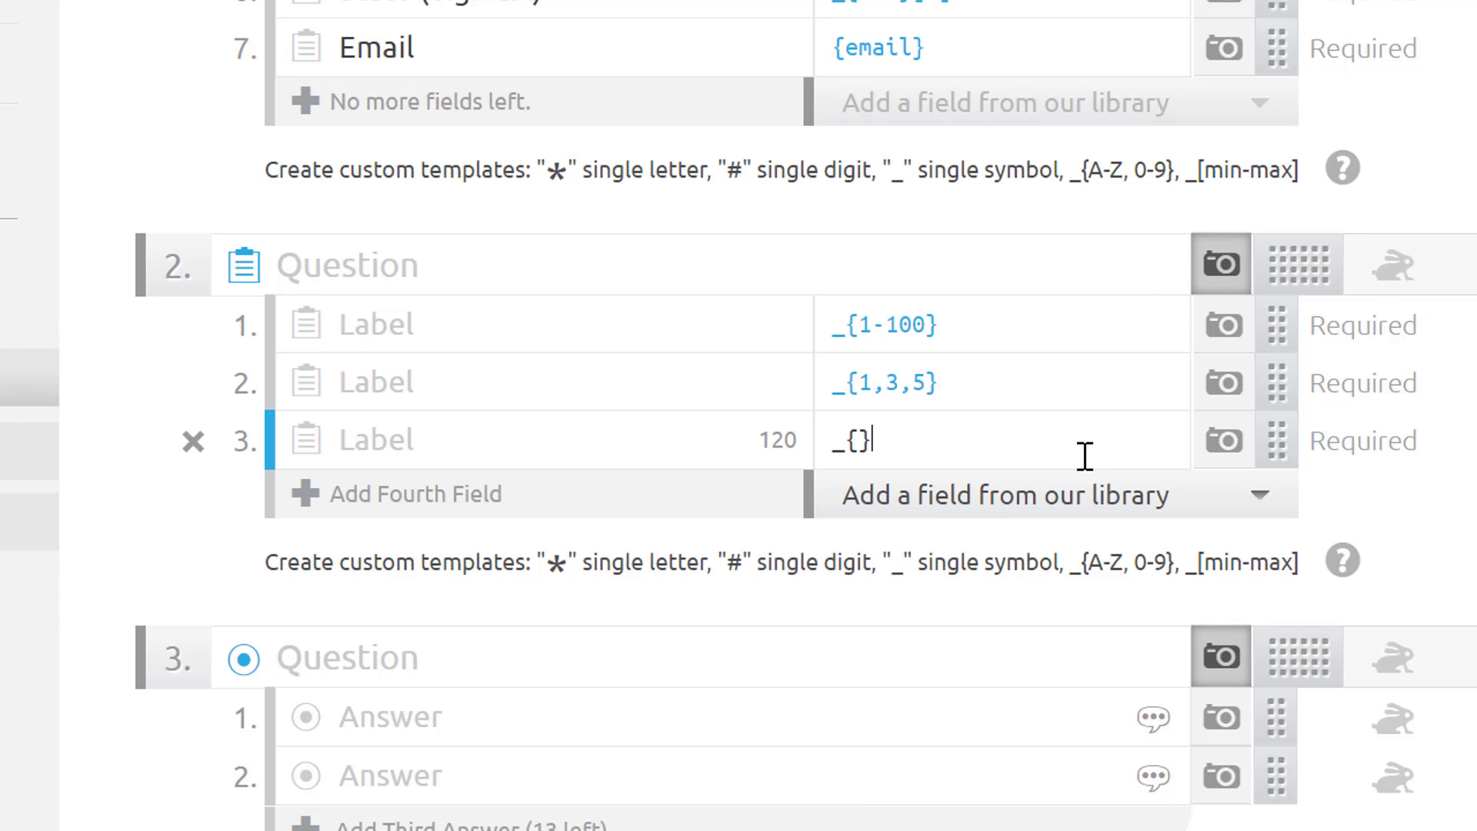
key("Left")
type("A-C")
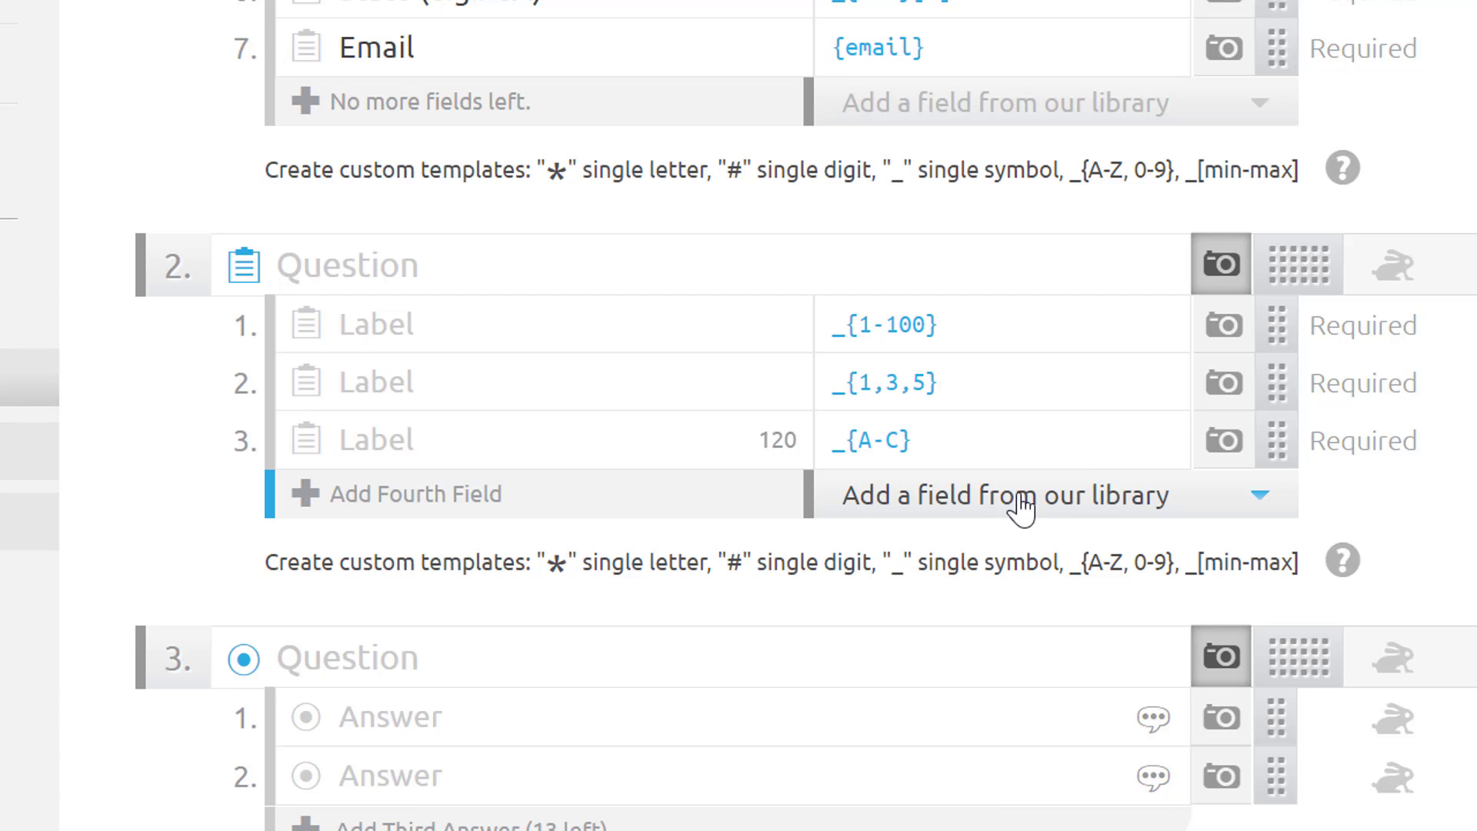
- Add a fourth field to question 2 with the template _{A,D,H}
left_click(700, 510)
left_click(881, 502)
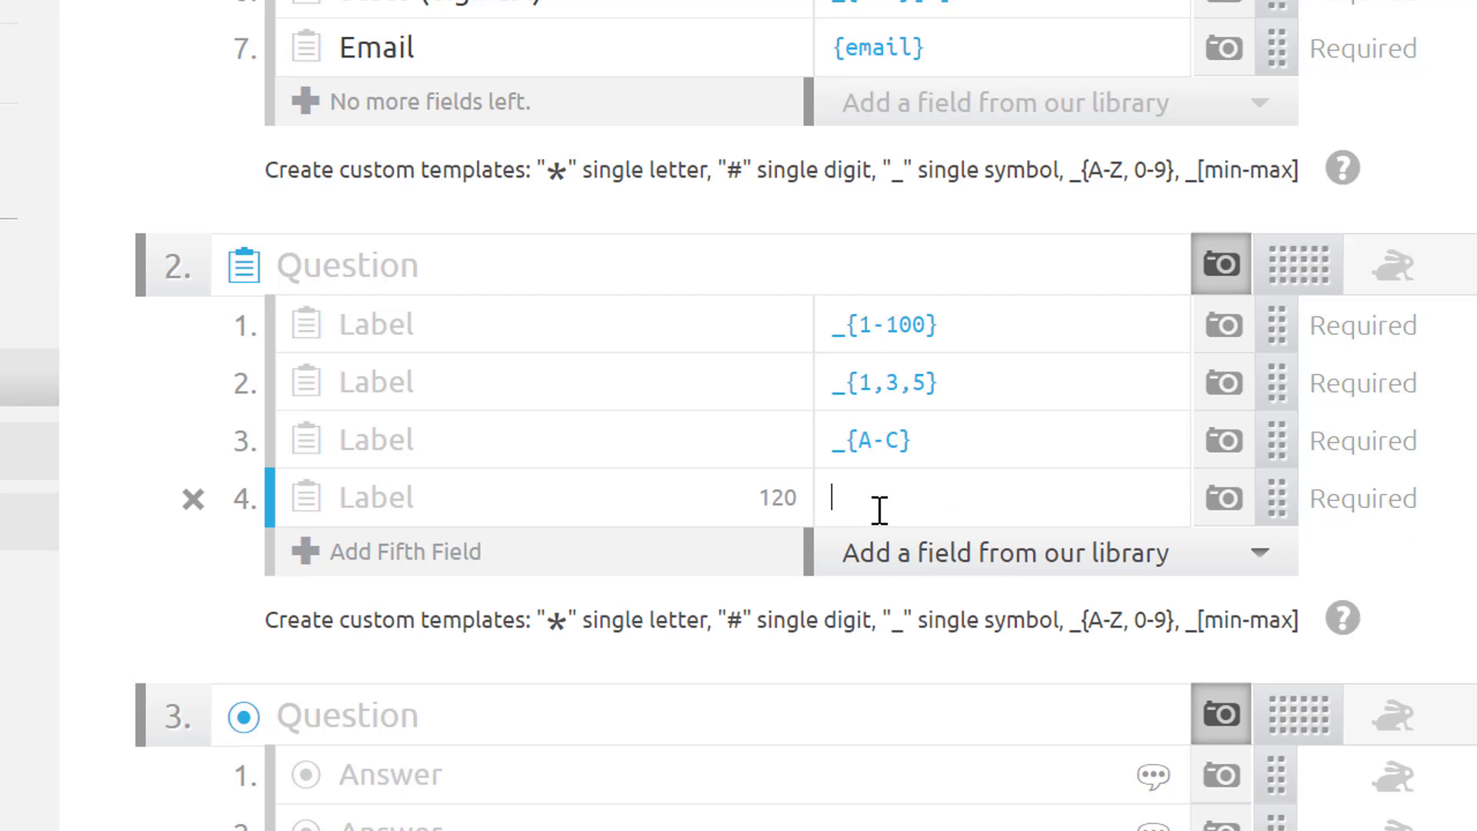
type("_{}")
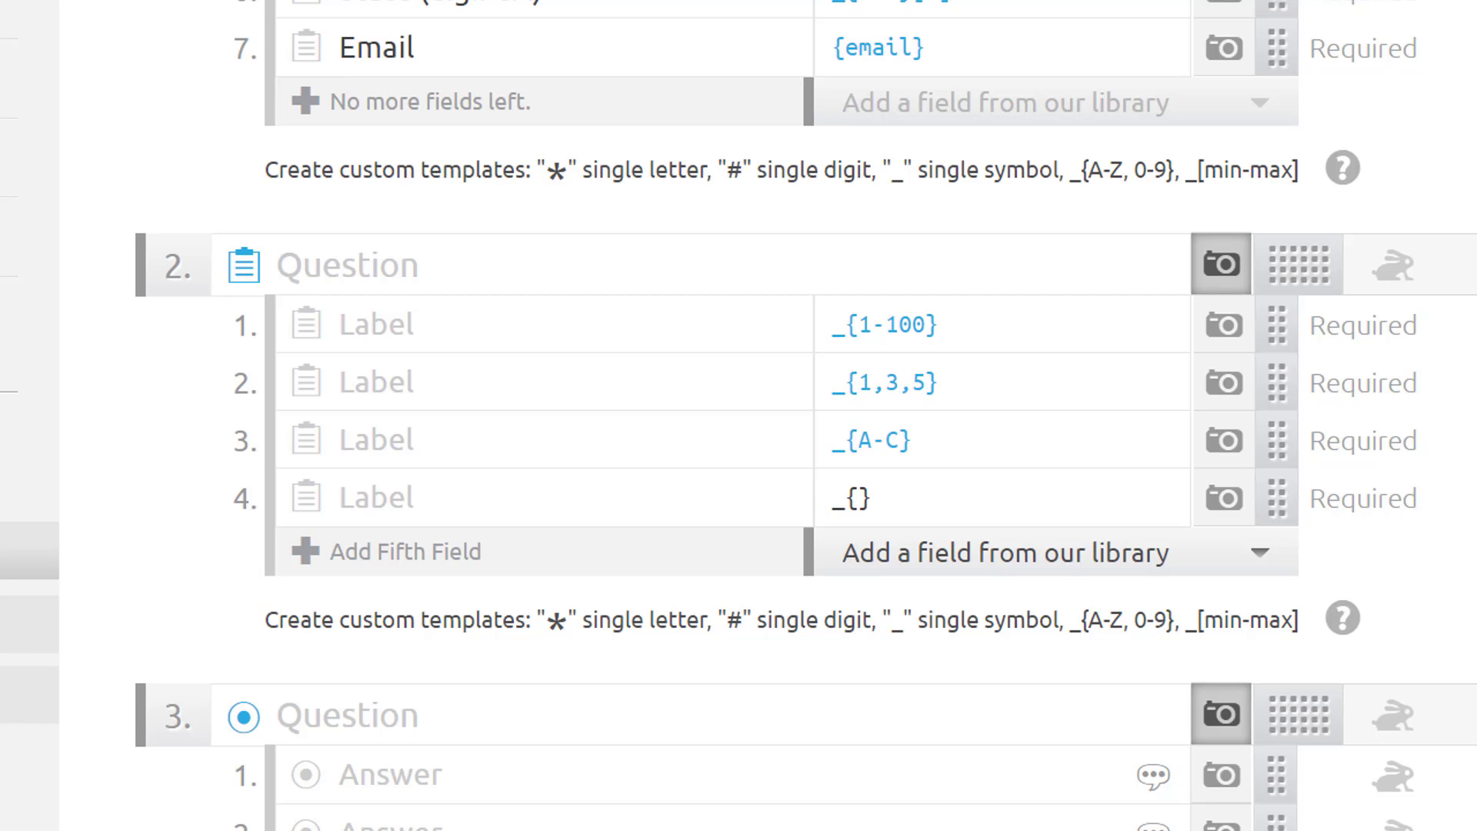
left_click(890, 494)
type("A,D,H")
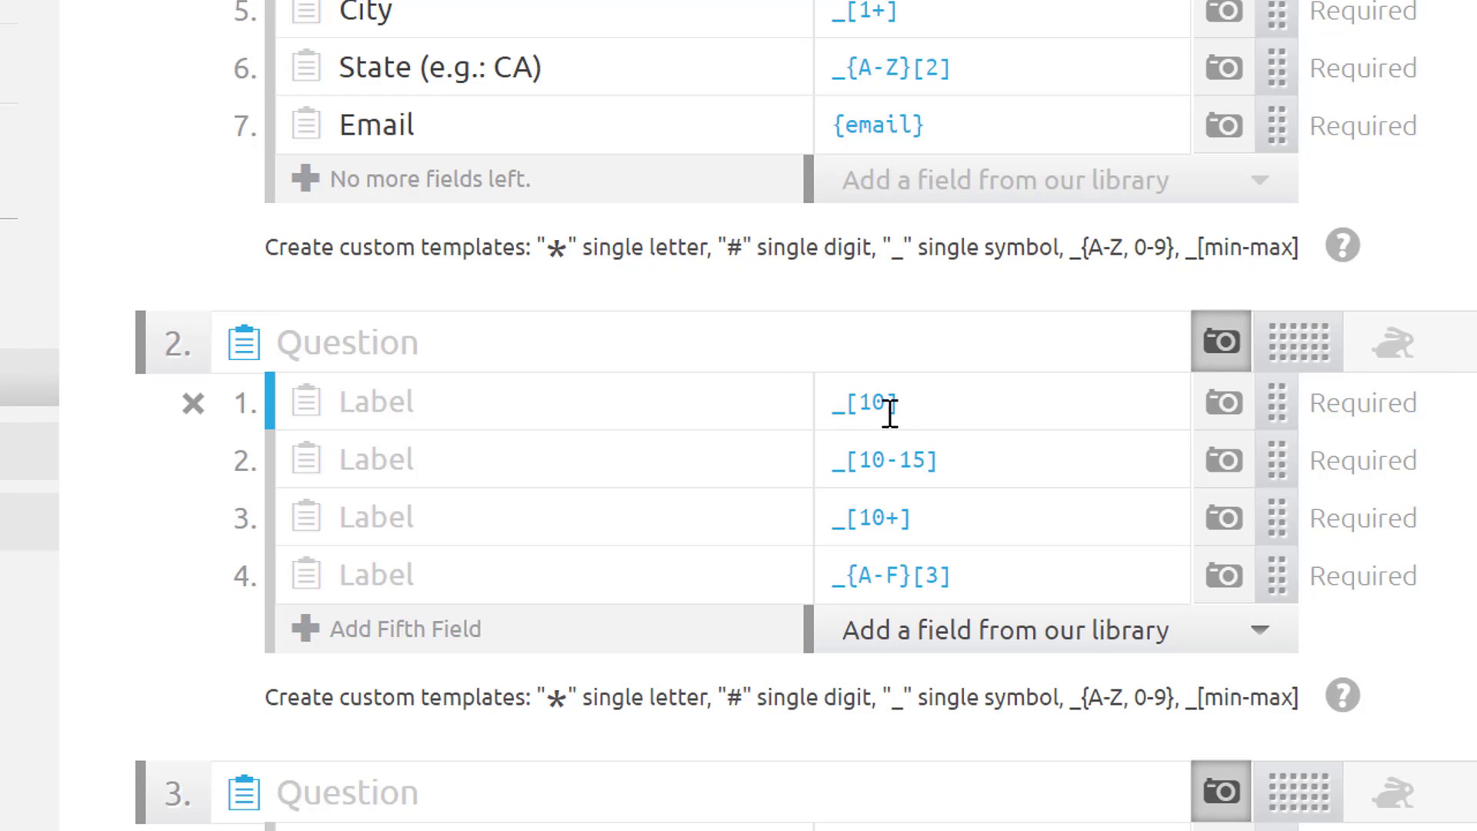
- Examine the character-length templates in question 2's first three fields
left_click_drag(873, 404, 907, 406)
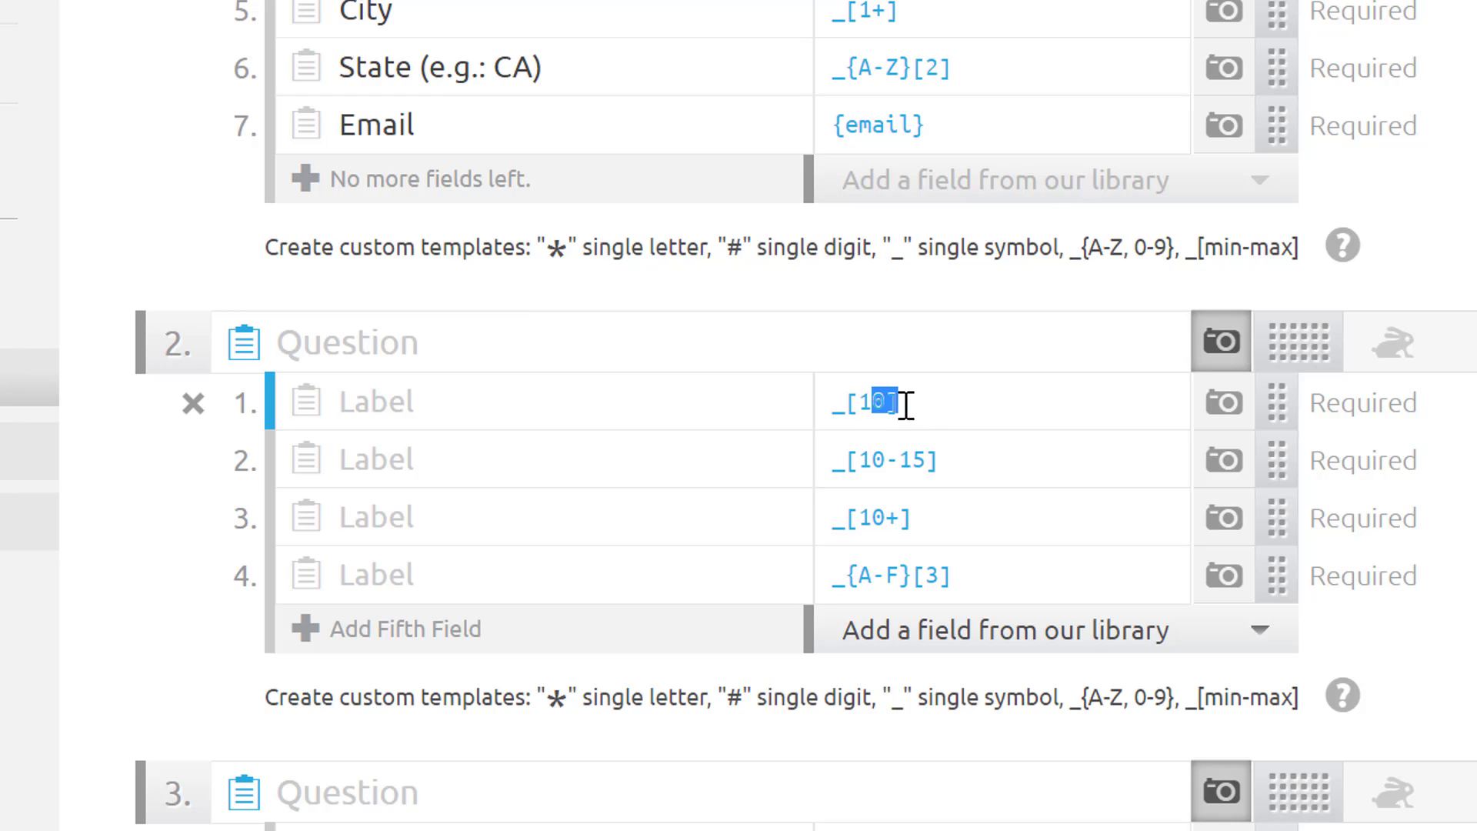
left_click(920, 417)
left_click(968, 463)
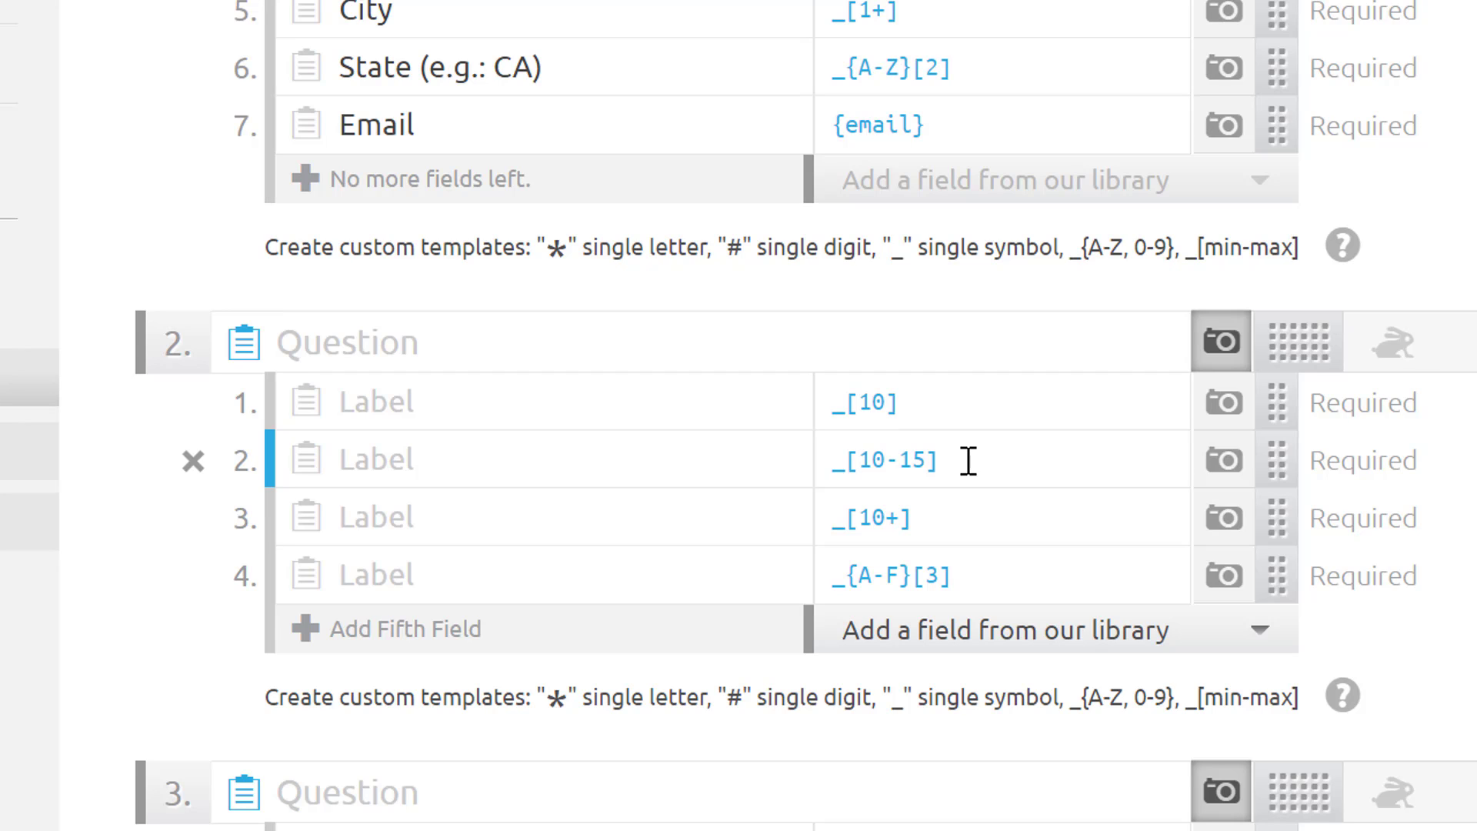
left_click(977, 515)
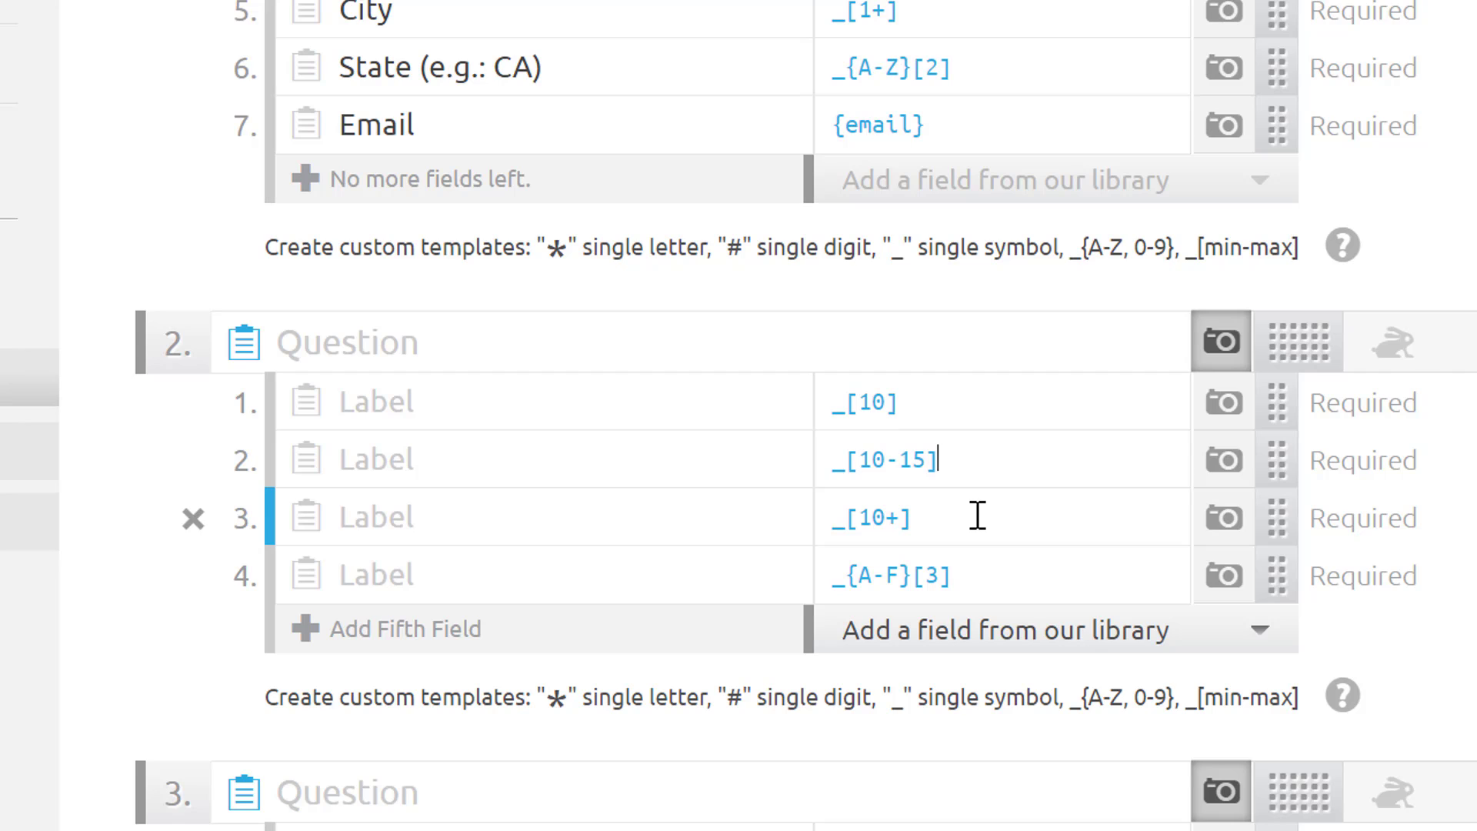
left_click(977, 515)
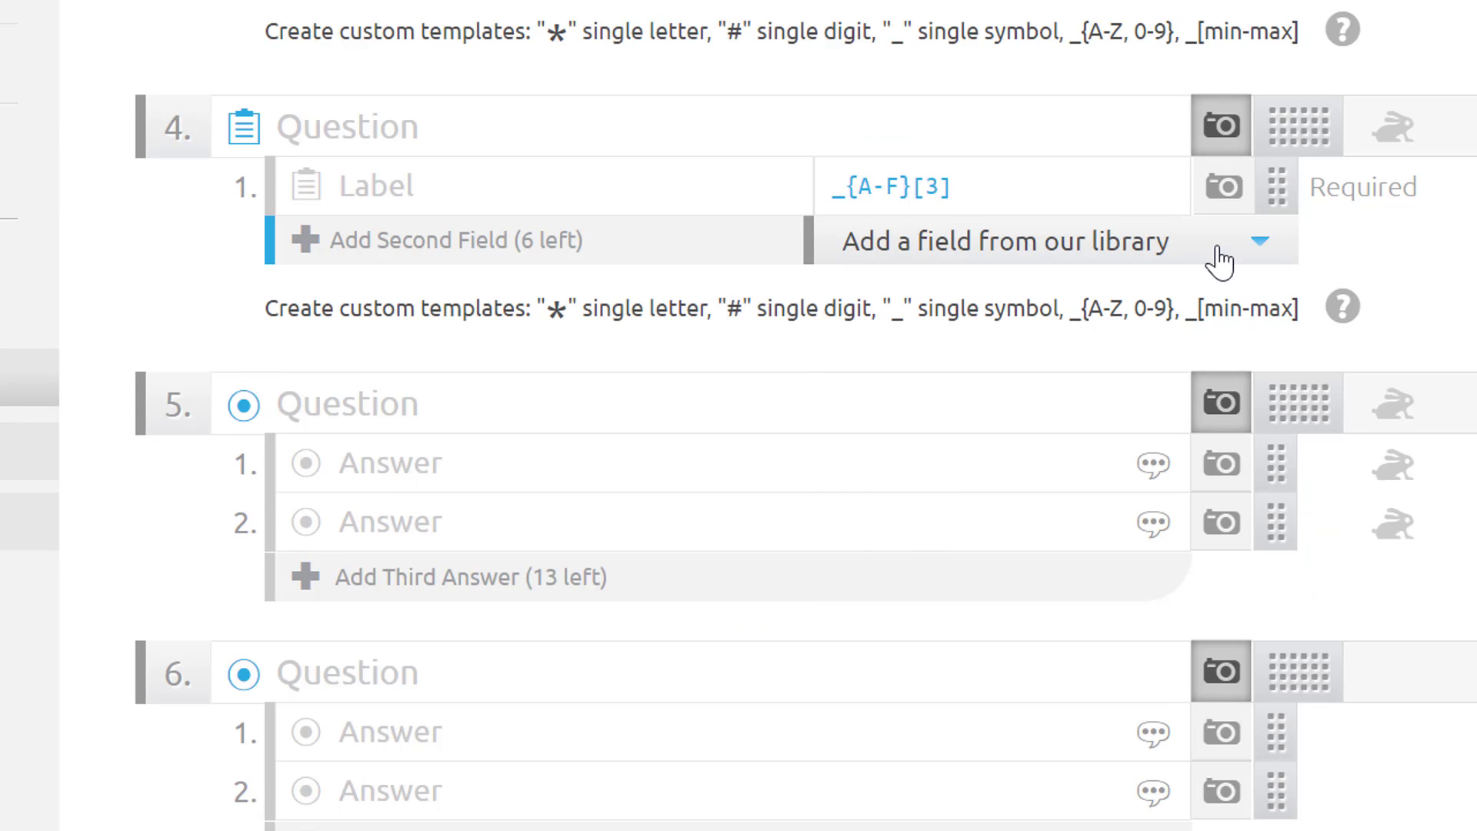
- Add the library's Email field to question 4 as its second field
left_click(1218, 257)
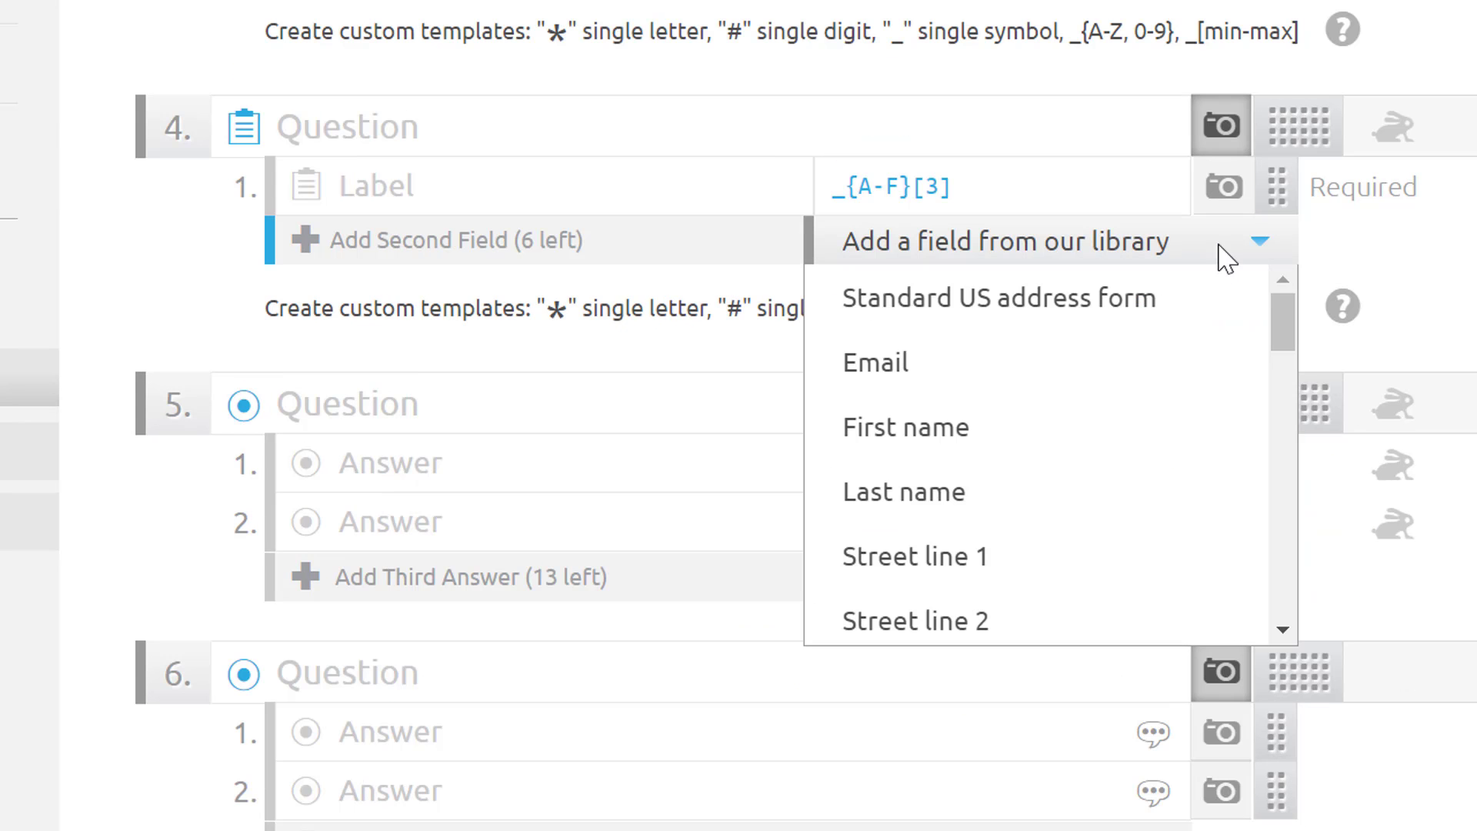
left_click(1031, 375)
- Add the library's US date long (01/31/2025) field to question 4 as its third field
left_click(1093, 304)
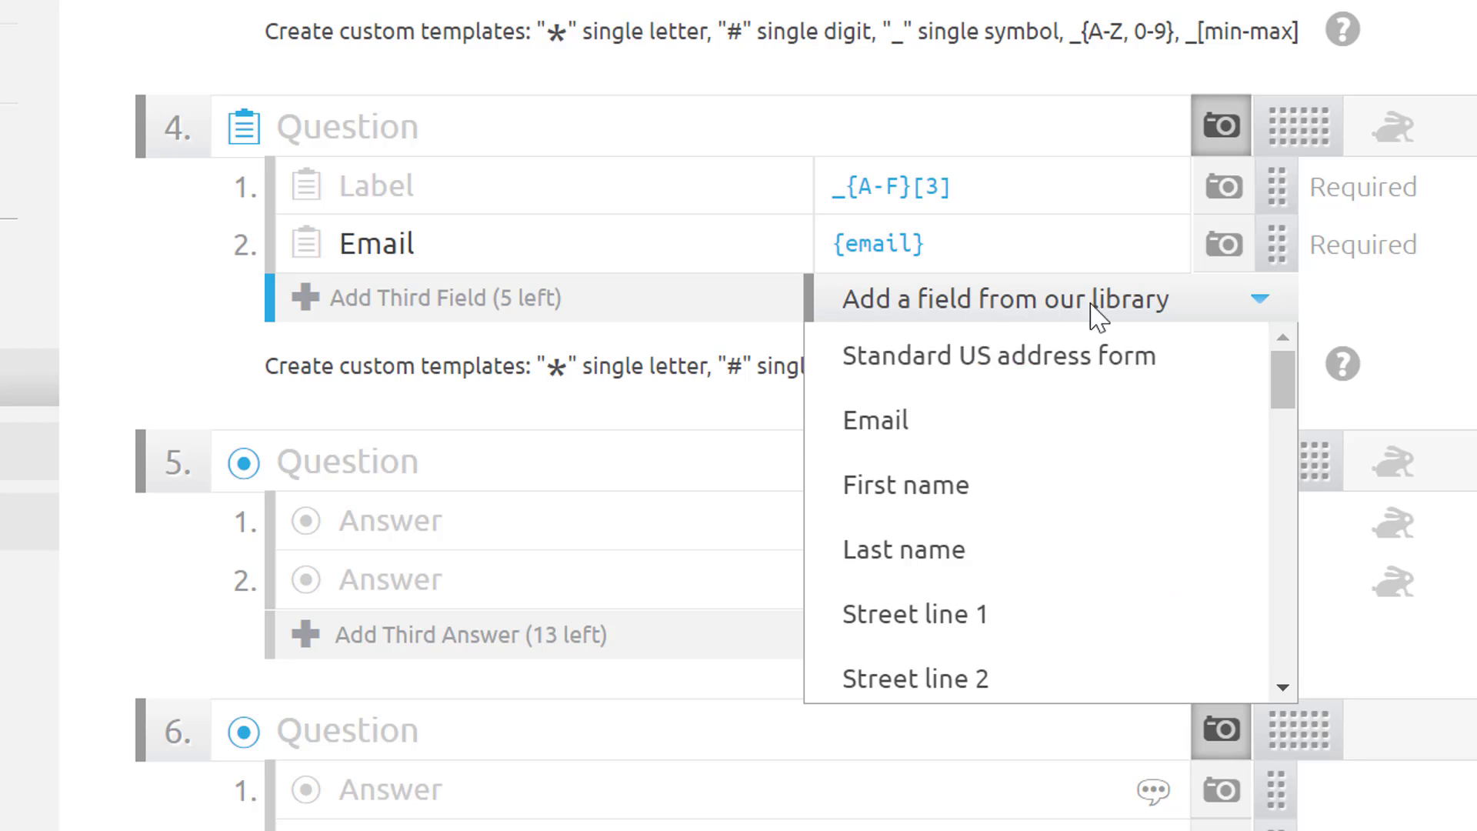
scroll(1036, 658, "down", 5)
scroll(1039, 648, "down", 3)
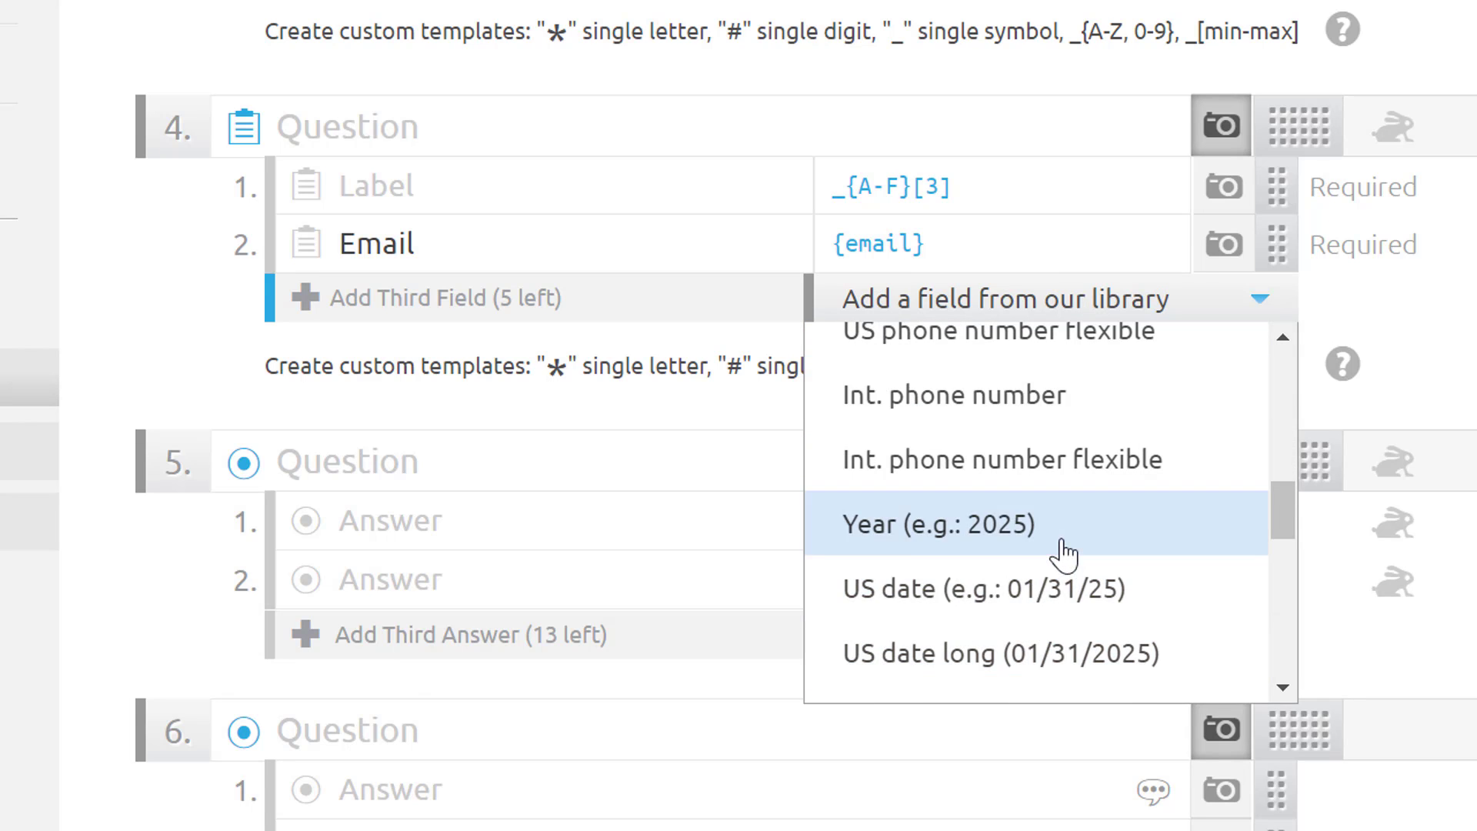
left_click(1055, 660)
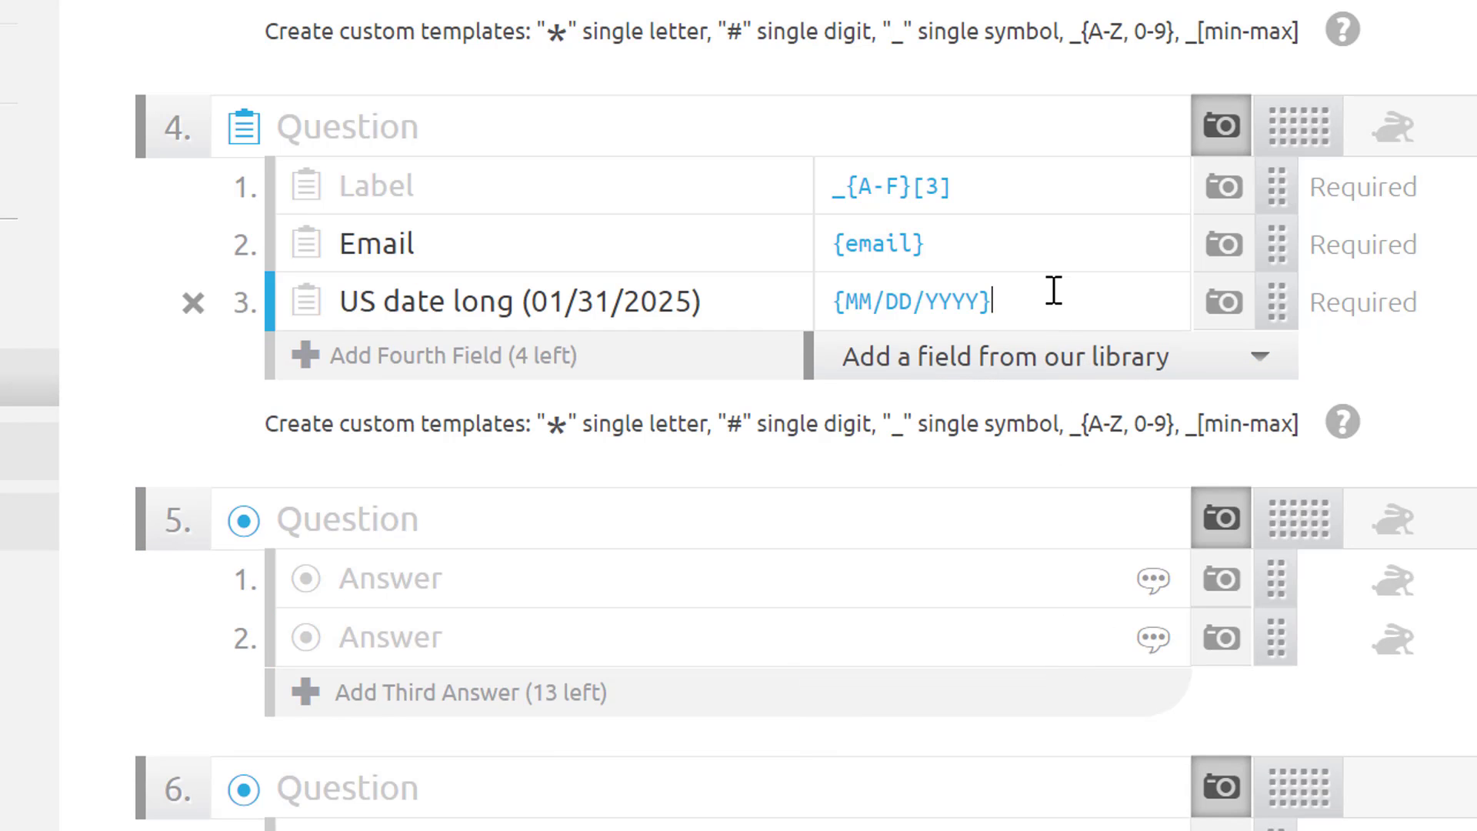
- Add a fourth field to question 4 with the custom template $####/day
left_click(1048, 369)
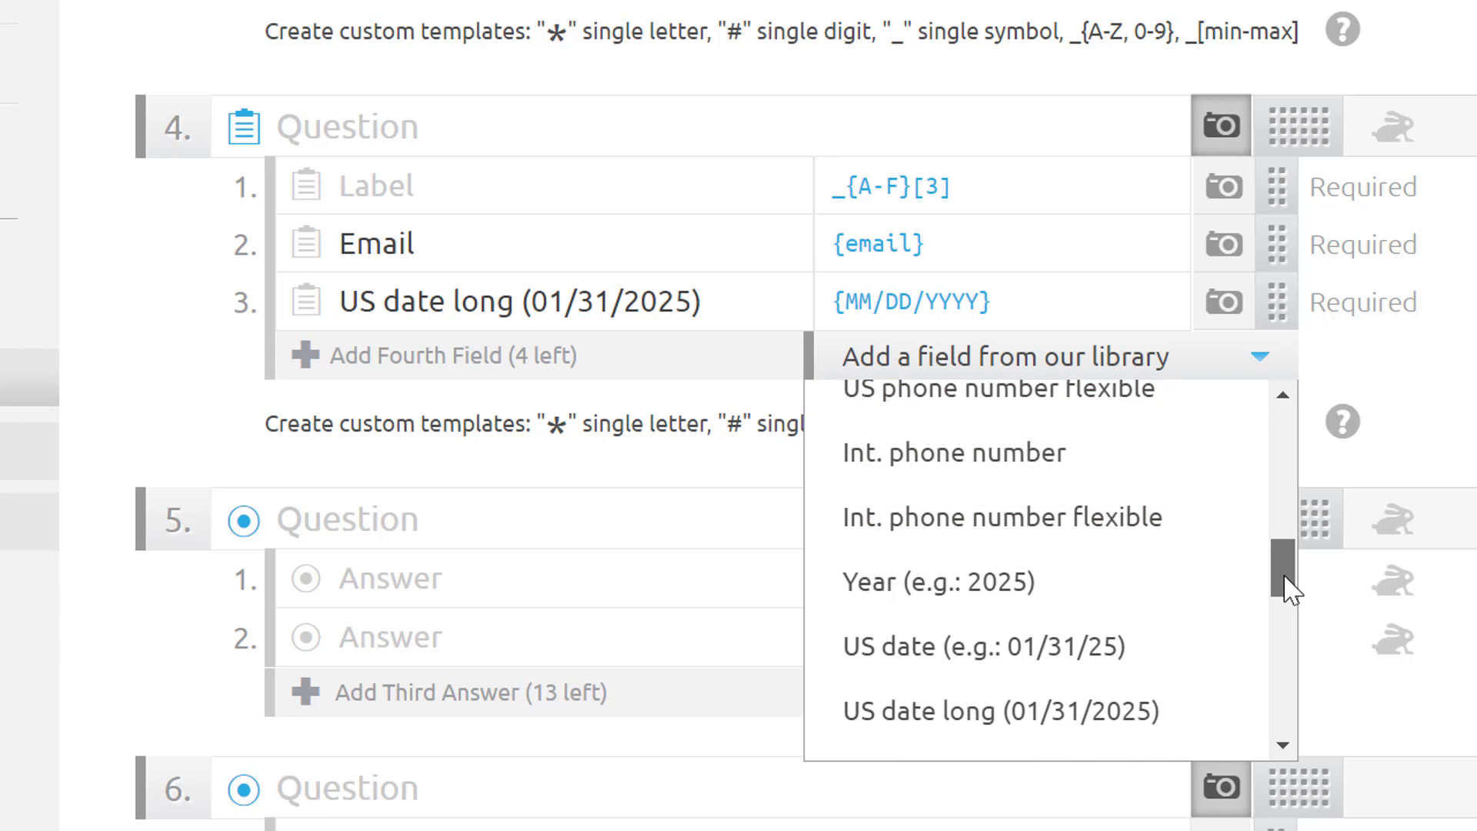
left_click_drag(1288, 589, 1288, 519)
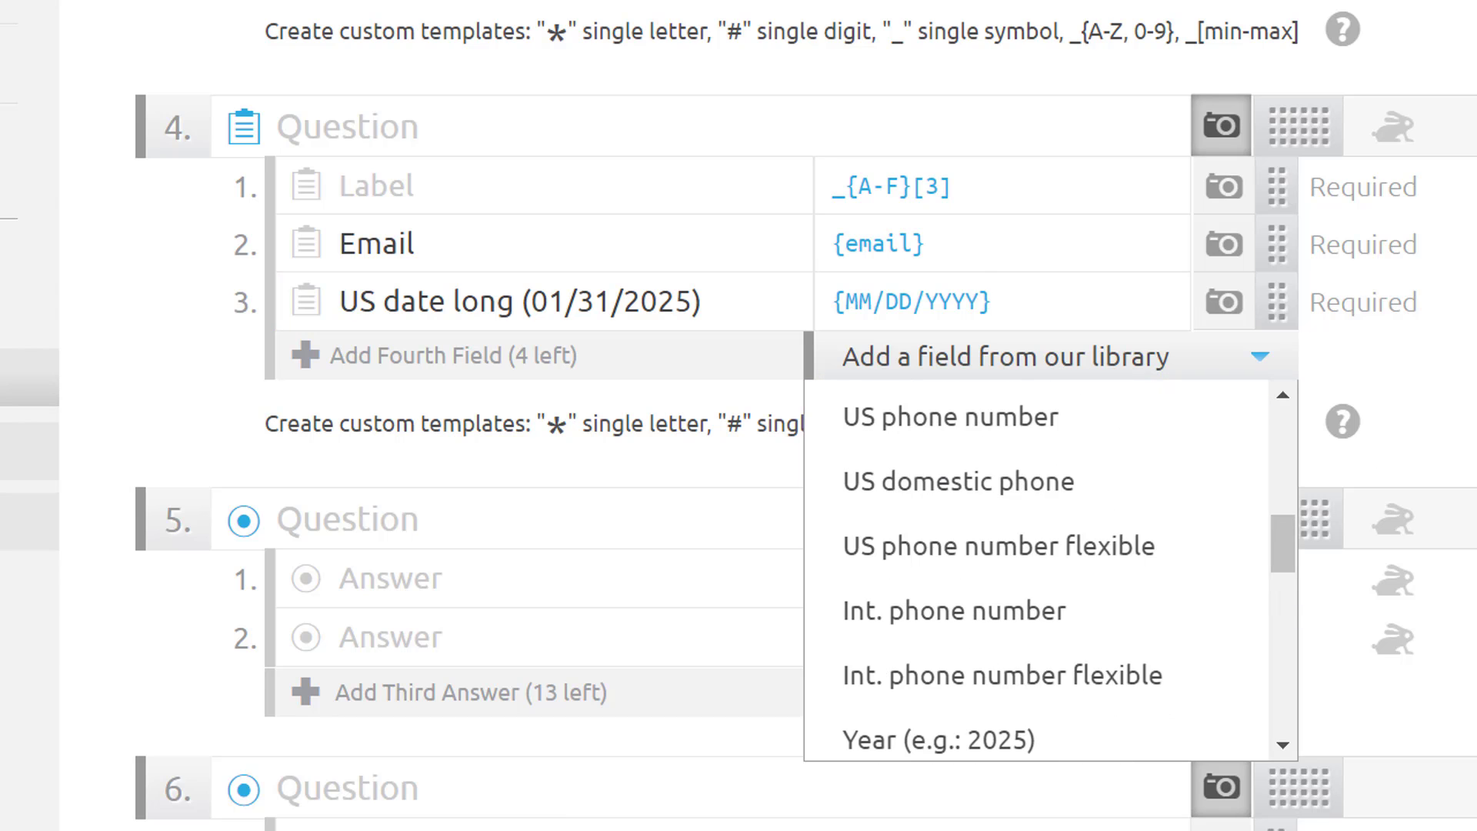
left_click(642, 356)
left_click(1002, 355)
type("$####/day")
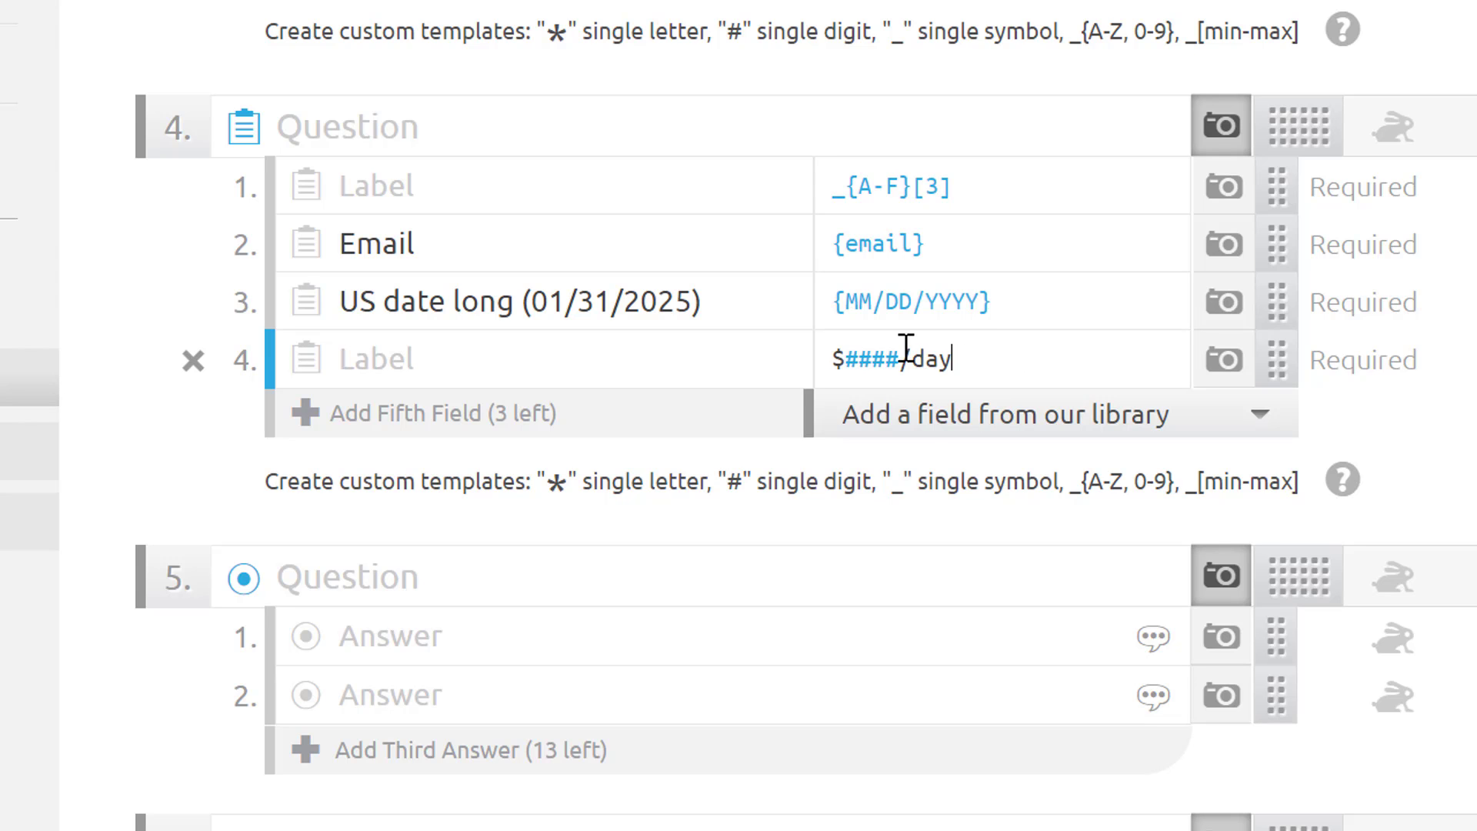
left_click_drag(911, 360, 961, 360)
left_click(965, 362)
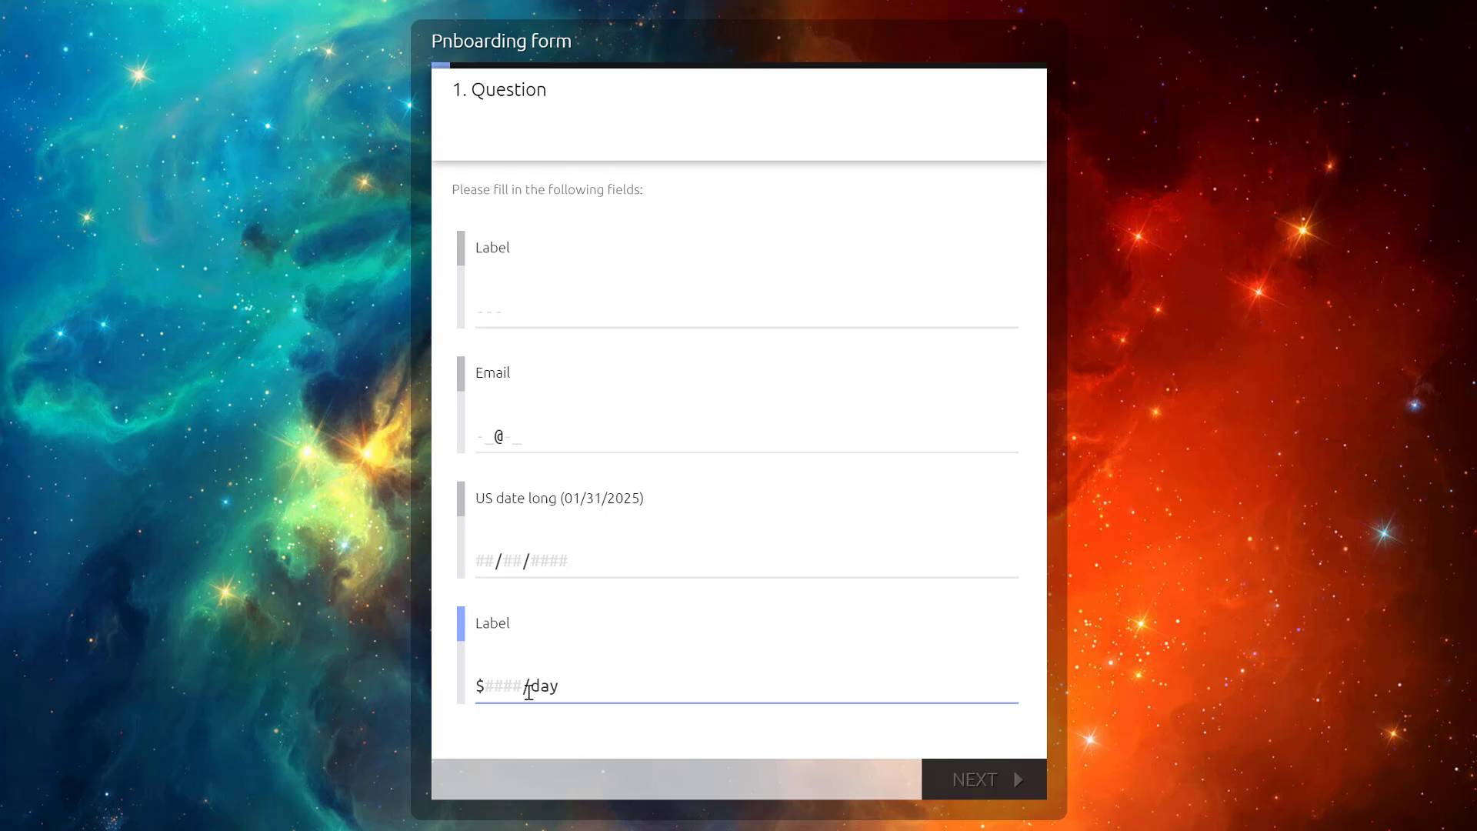
- Test the $####/day field in the survey preview by entering 32
type("32")
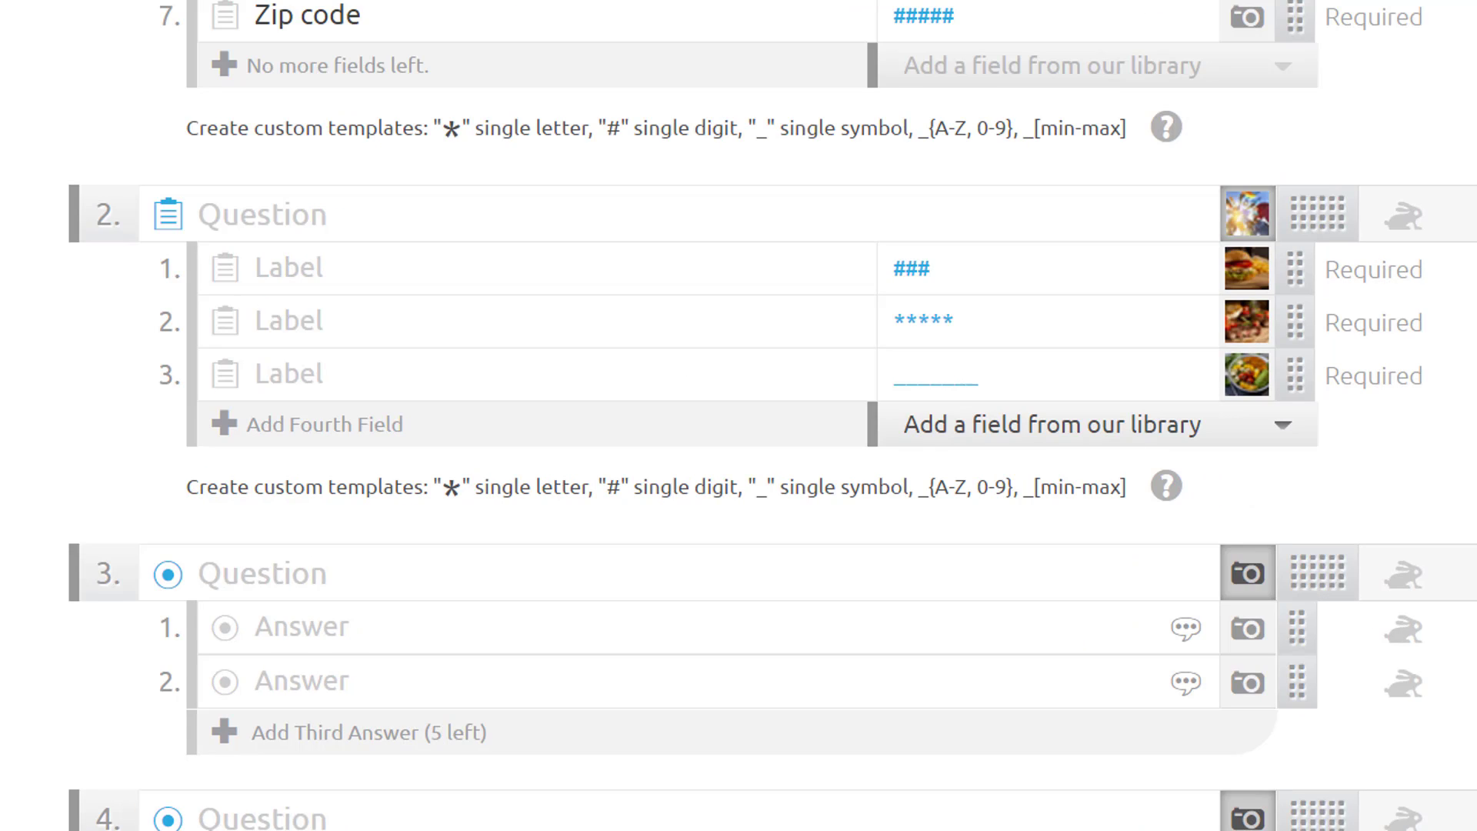
- Open the settings of the survey being edited
left_click(818, 260)
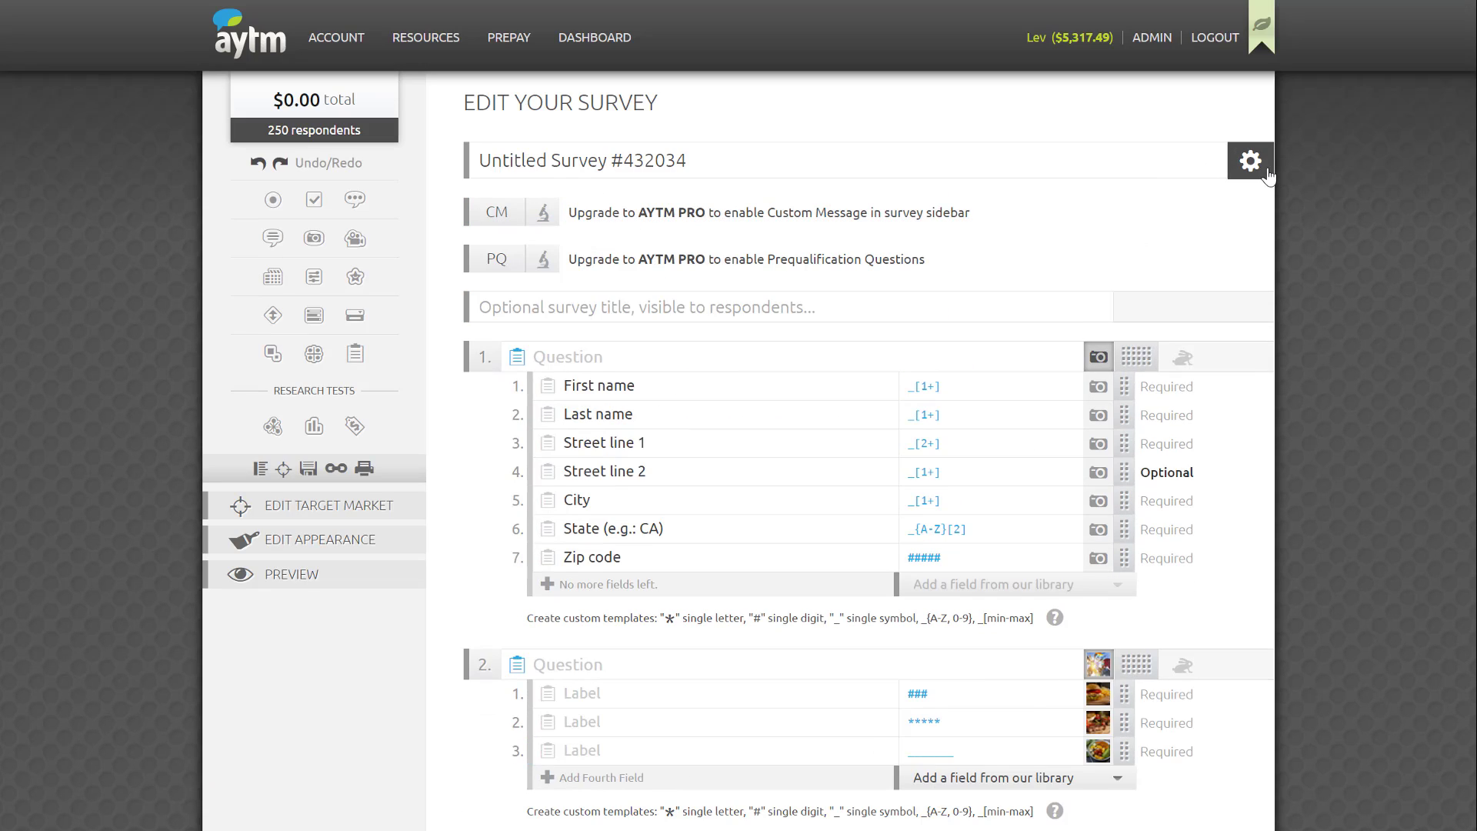
left_click(1255, 165)
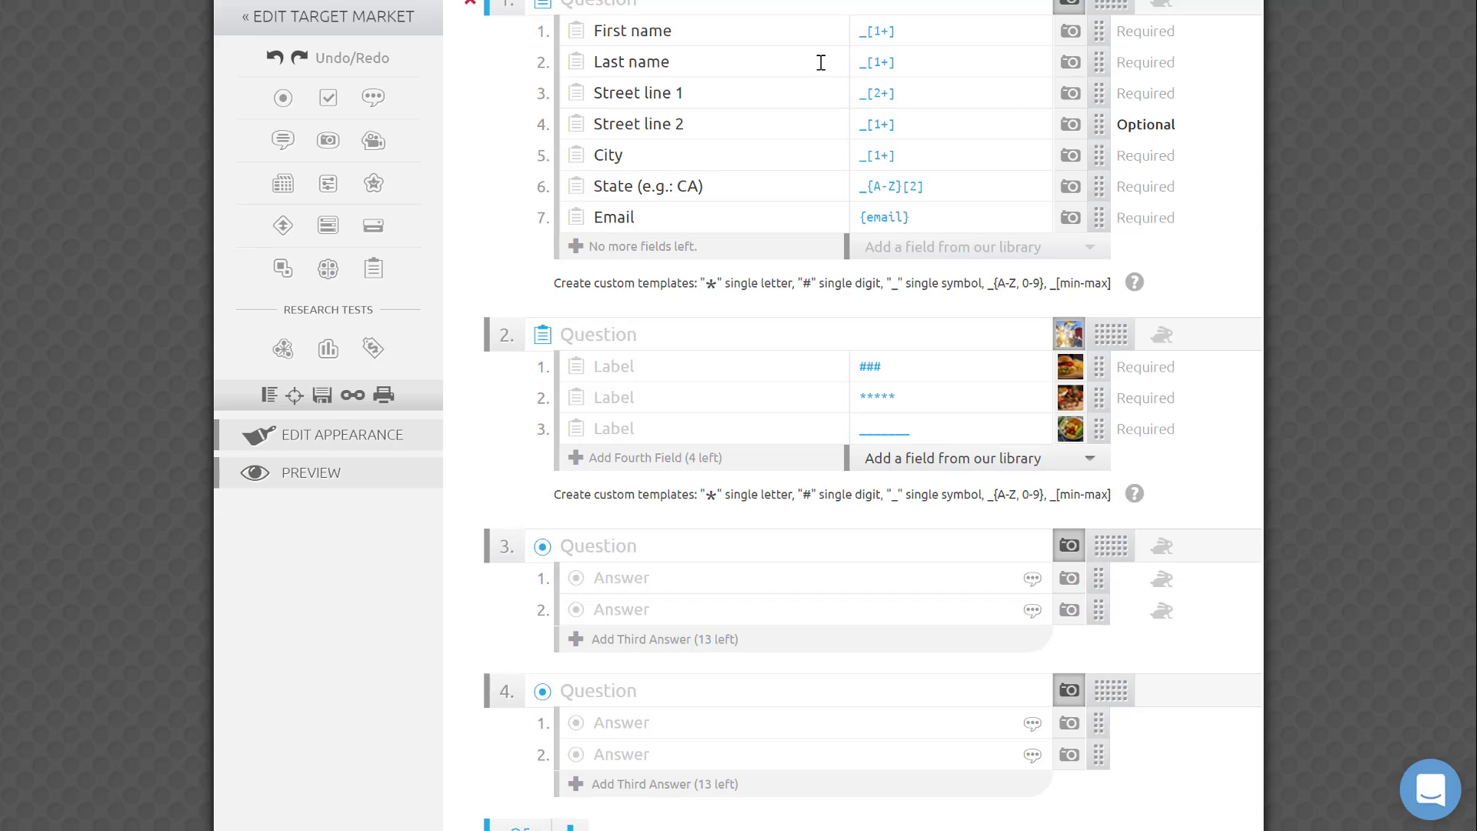
- Examine the direct skip logic destinations offered for question 2 and the images attached to the question and its fields
left_click(1160, 334)
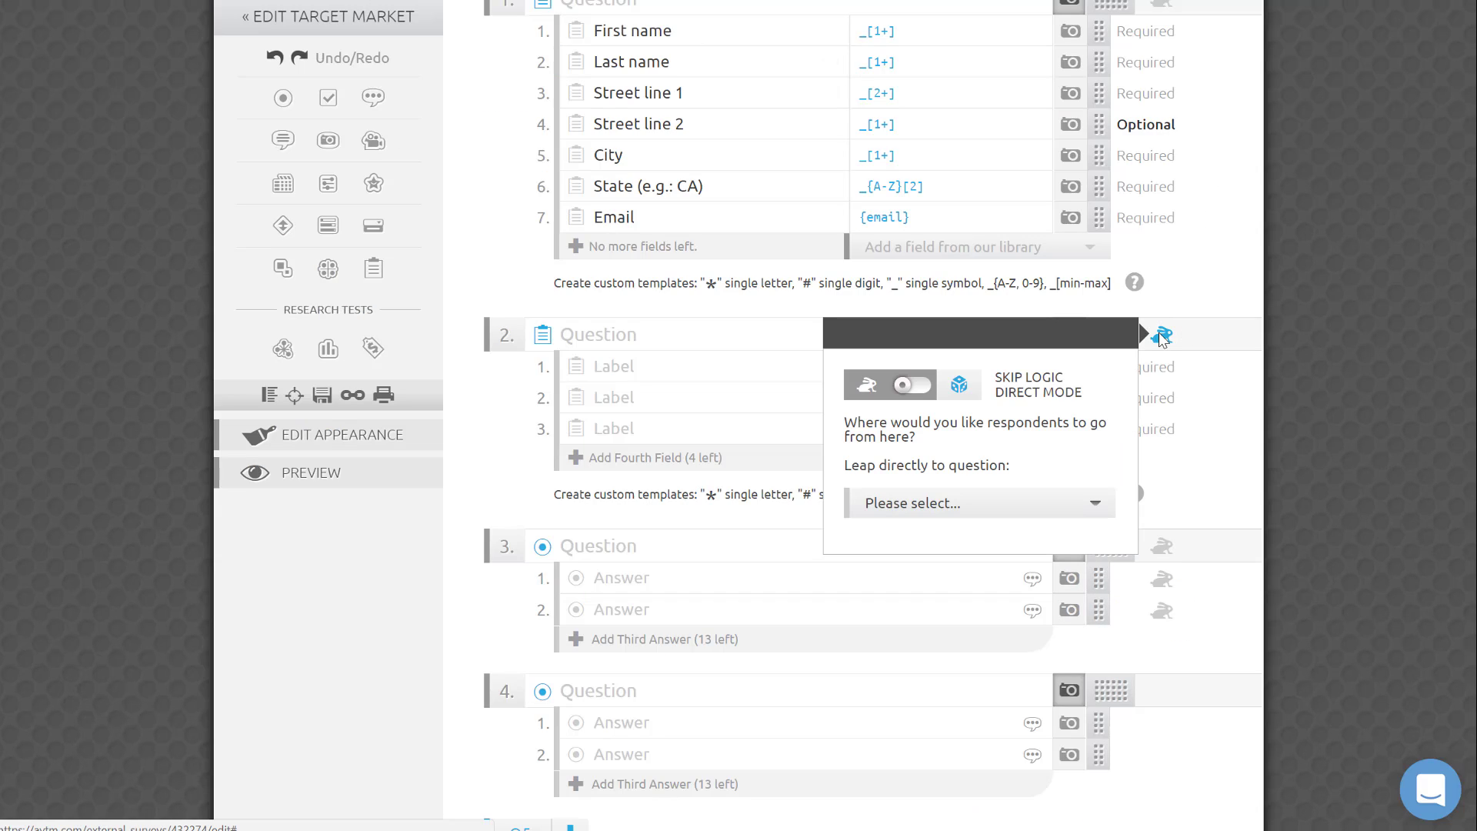
left_click(965, 504)
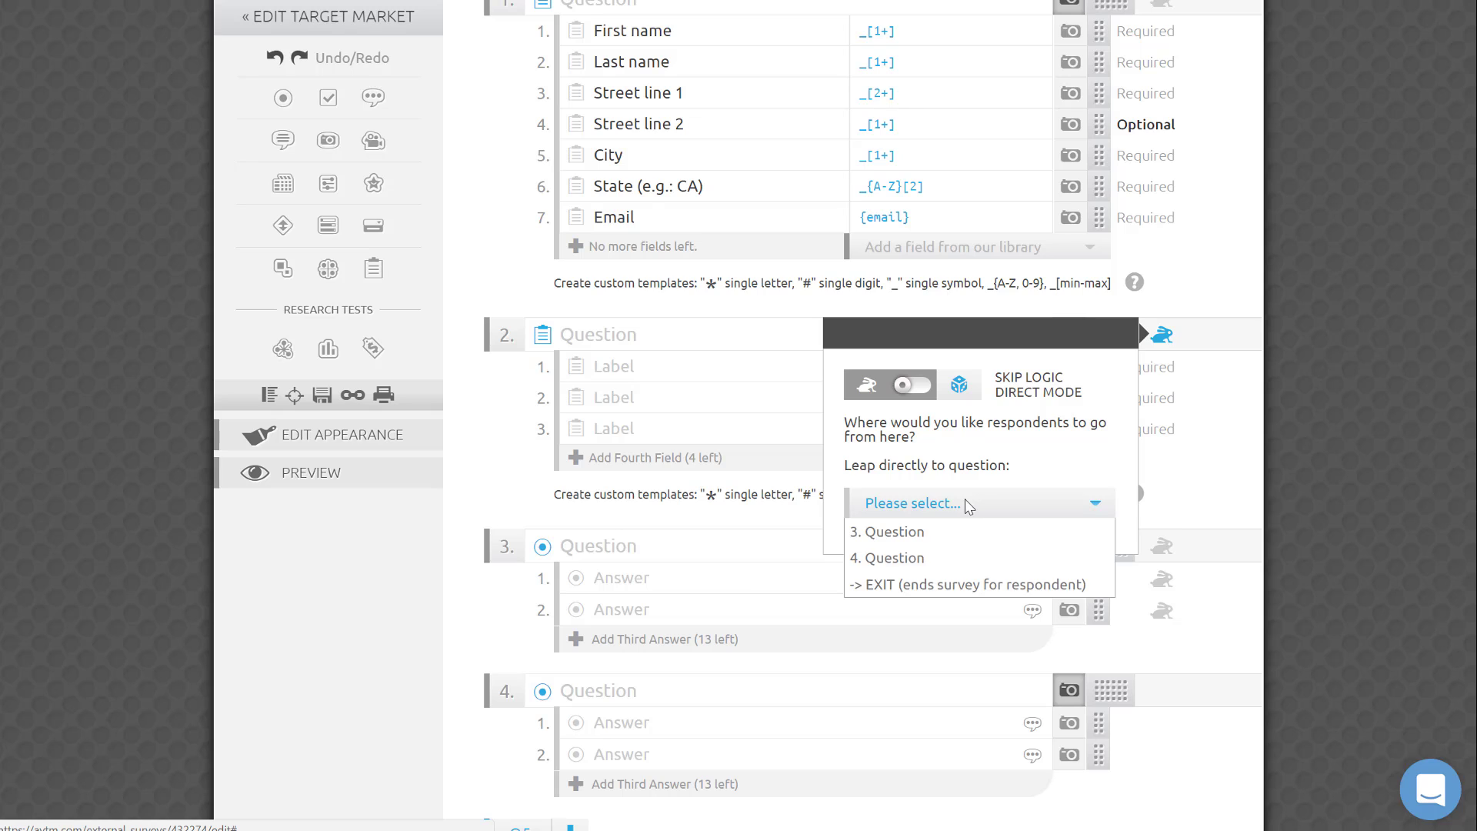
left_click(1287, 330)
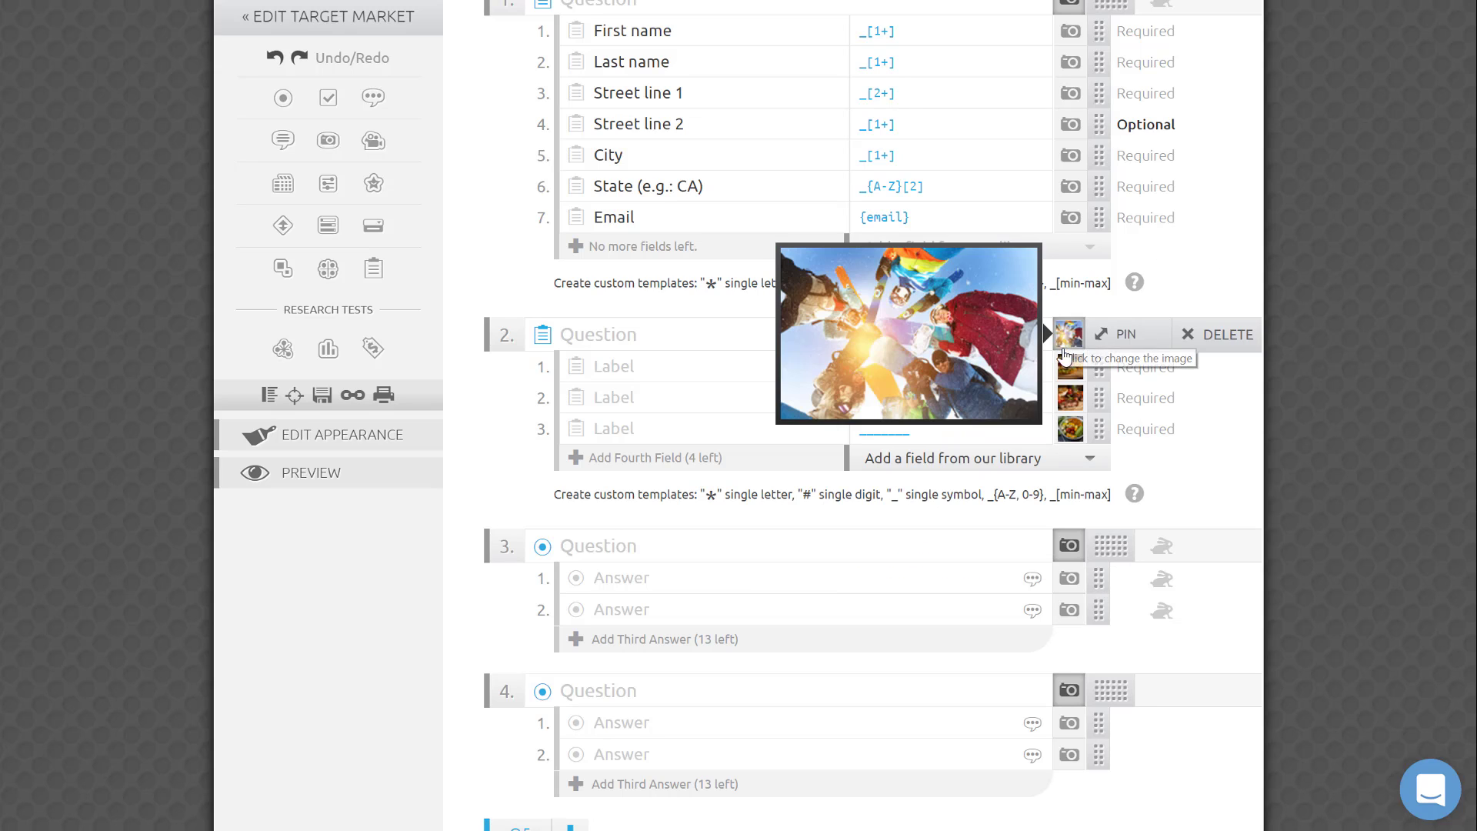
mouse_move(1071, 403)
mouse_move(1071, 432)
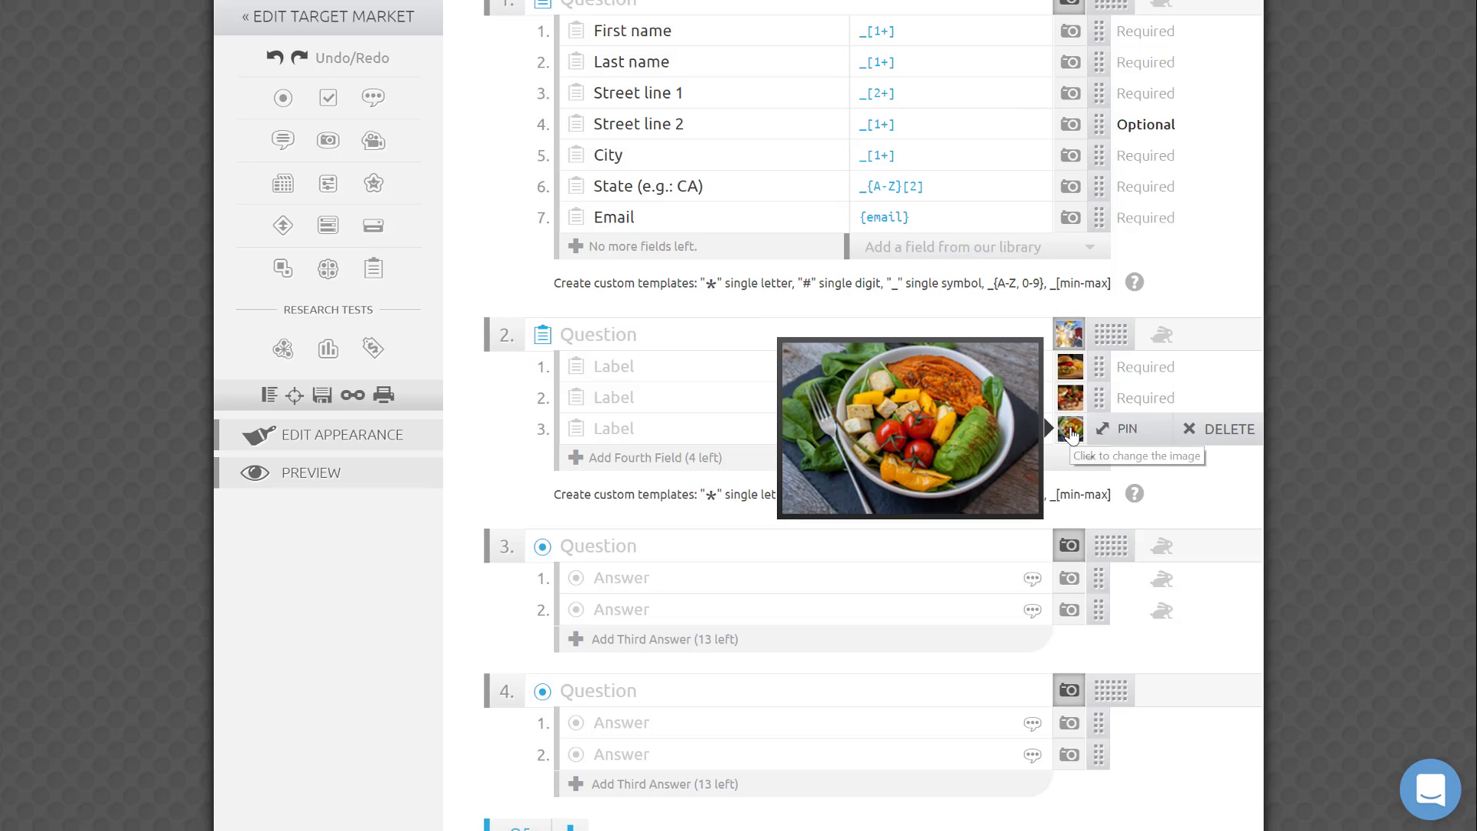